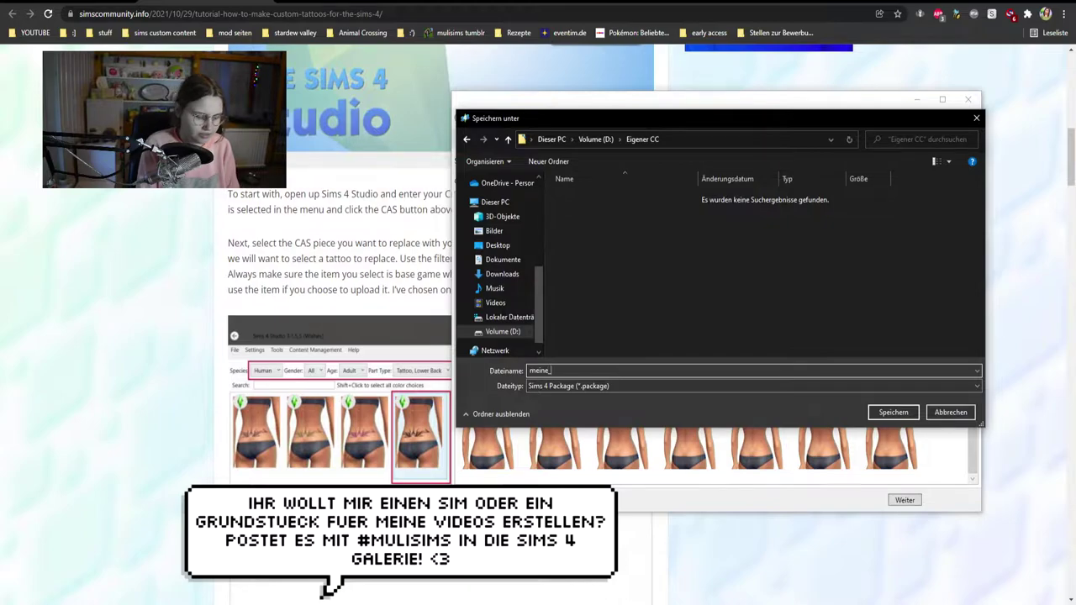
Save the new package as meine_tattoos in the Eigener CC folder.
type("s")
key("Return")
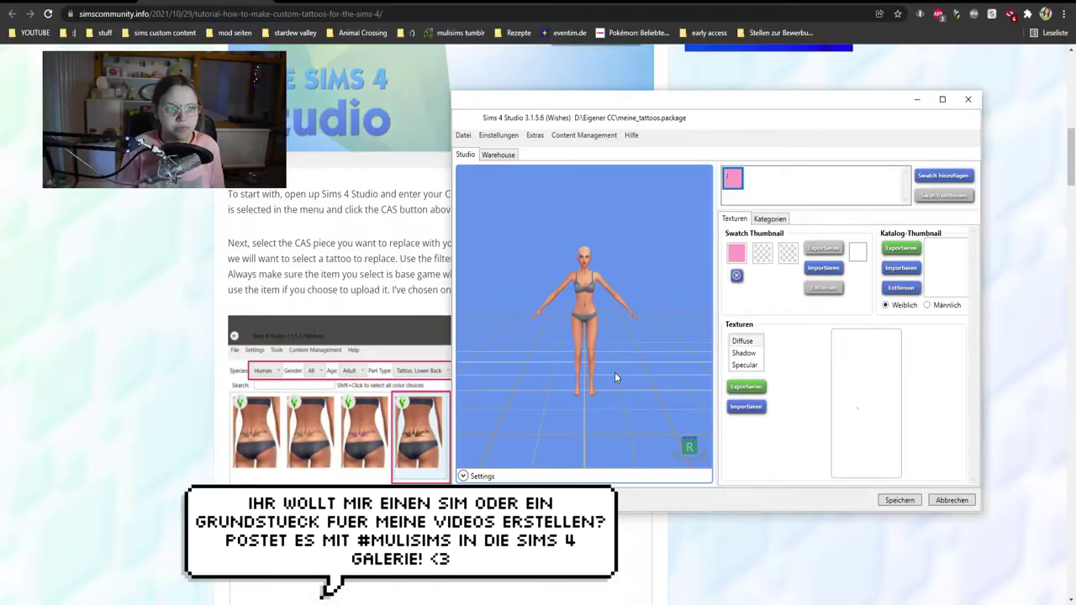
scroll(614, 378, "up", 5)
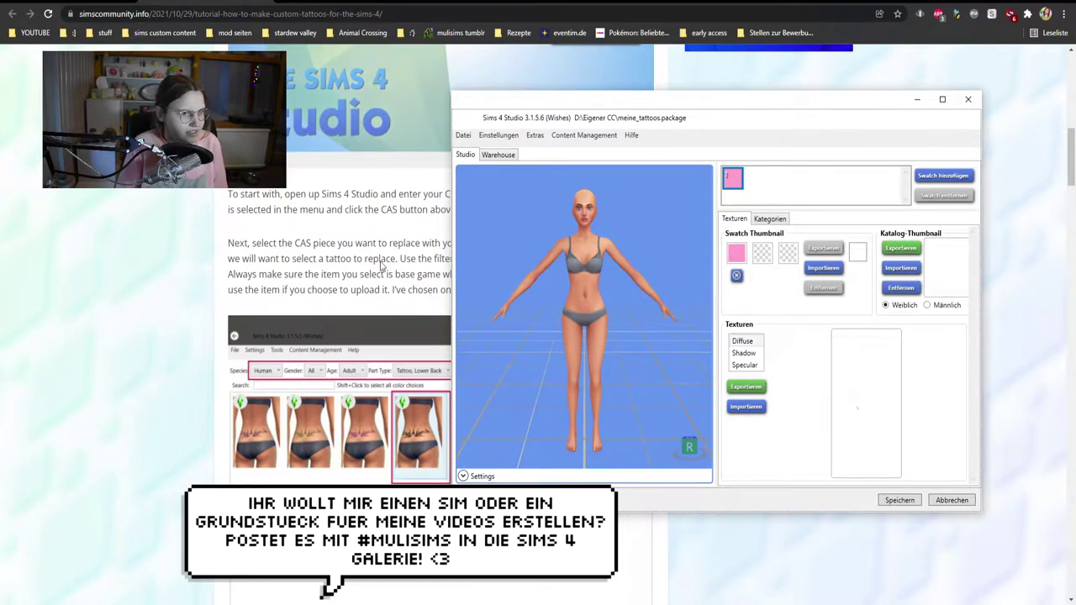
Switch to the web tutorial and read on through the Make Your Tattoo section about image quality and transparent backgrounds.
left_click(370, 239)
scroll(540, 208, "down", 2)
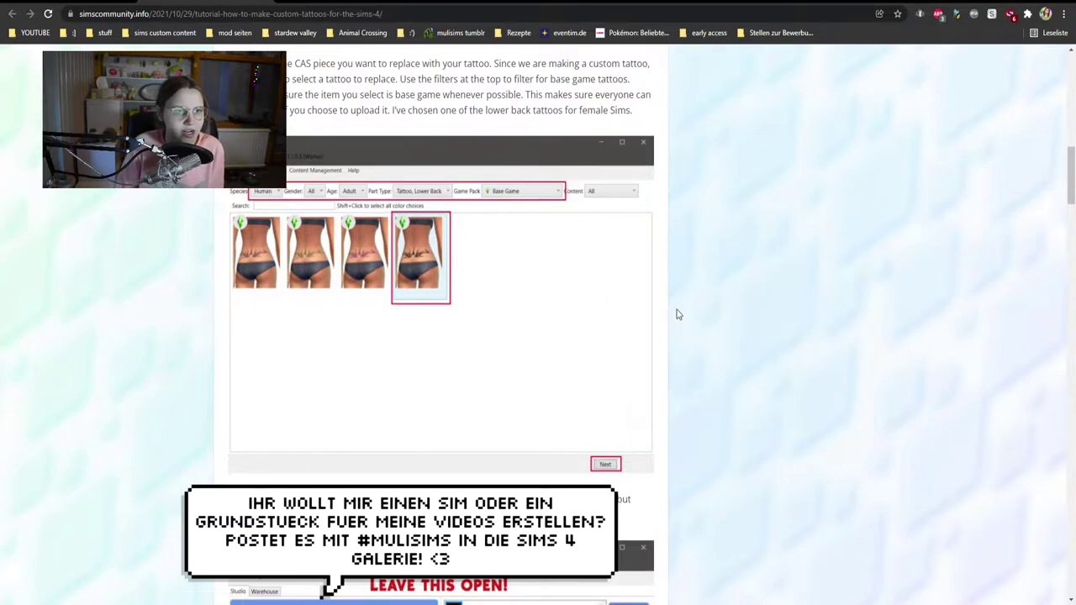
scroll(545, 192, "down", 5)
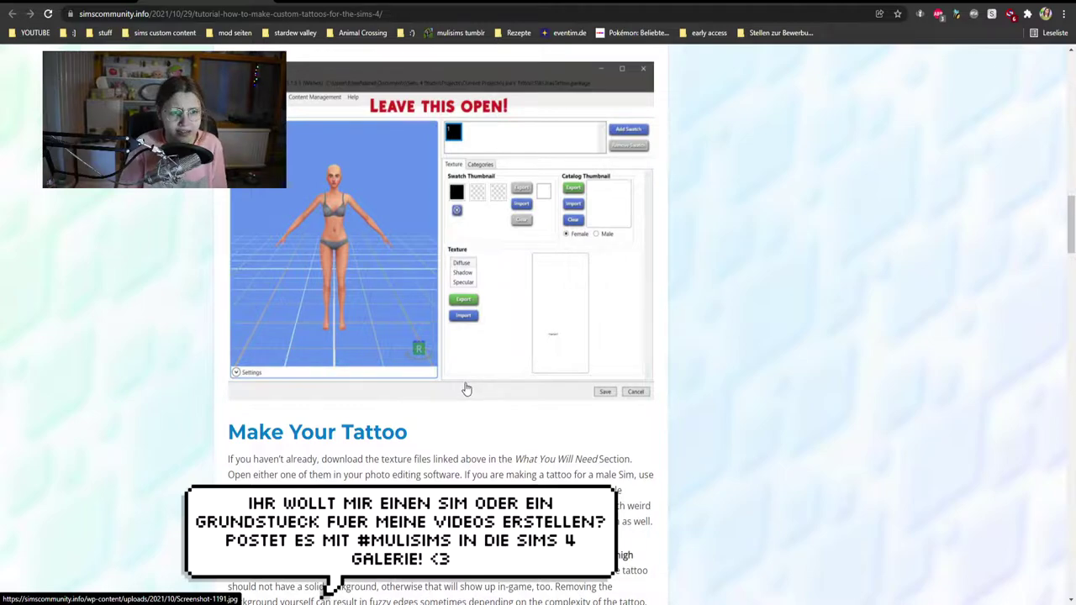
scroll(467, 379, "down", 4)
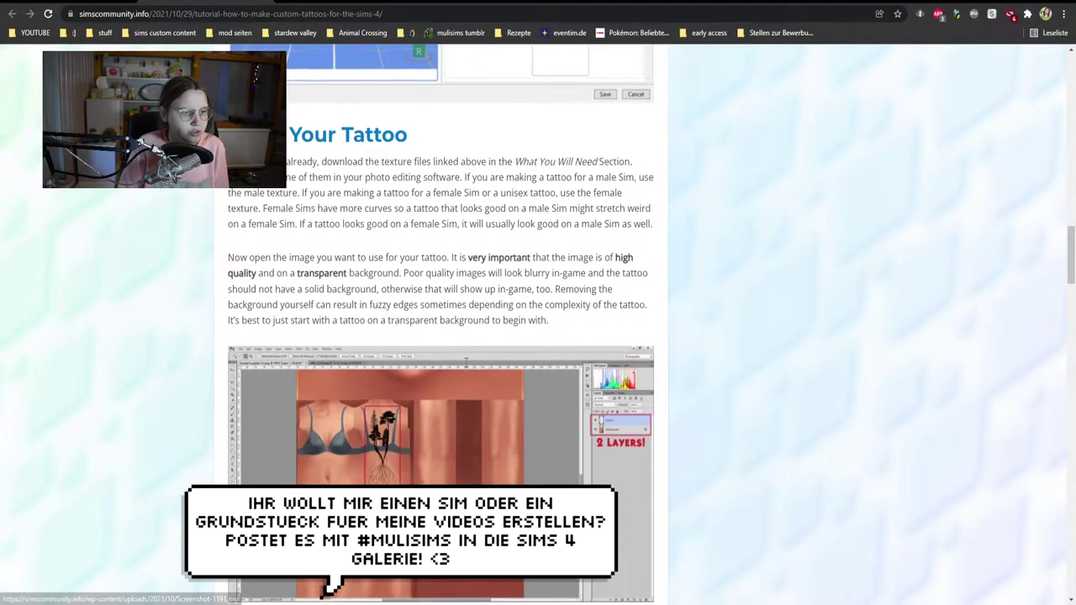
left_click_drag(550, 199, 554, 168)
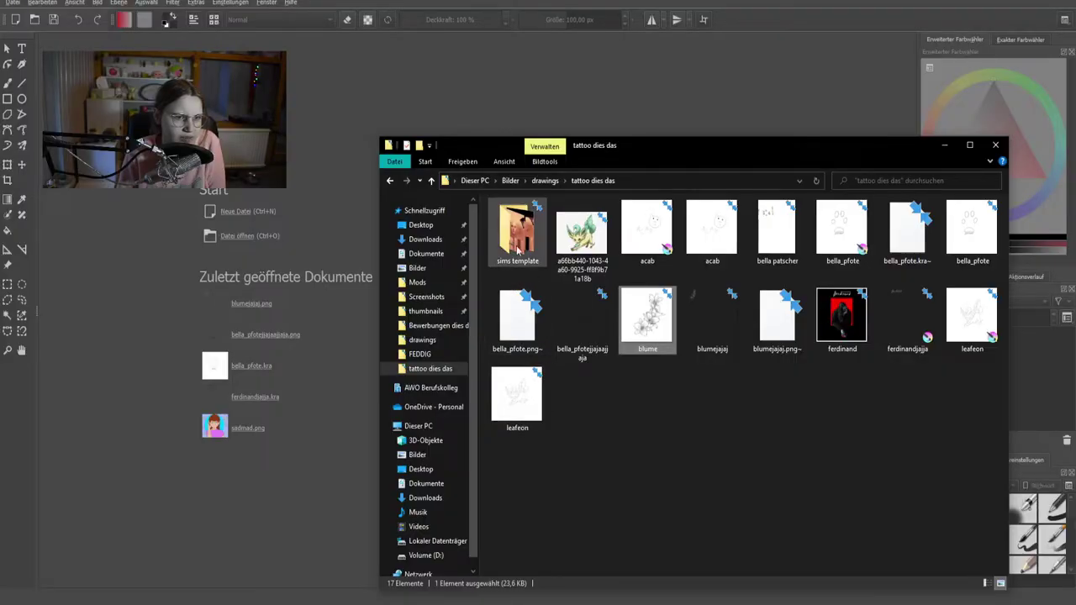
Open FemaleTemplate.png from the sims template folder in Krita and check the tutorial's advice on adding the tattoo as a separate layer.
double_click(515, 229)
left_click_drag(516, 229, 348, 524)
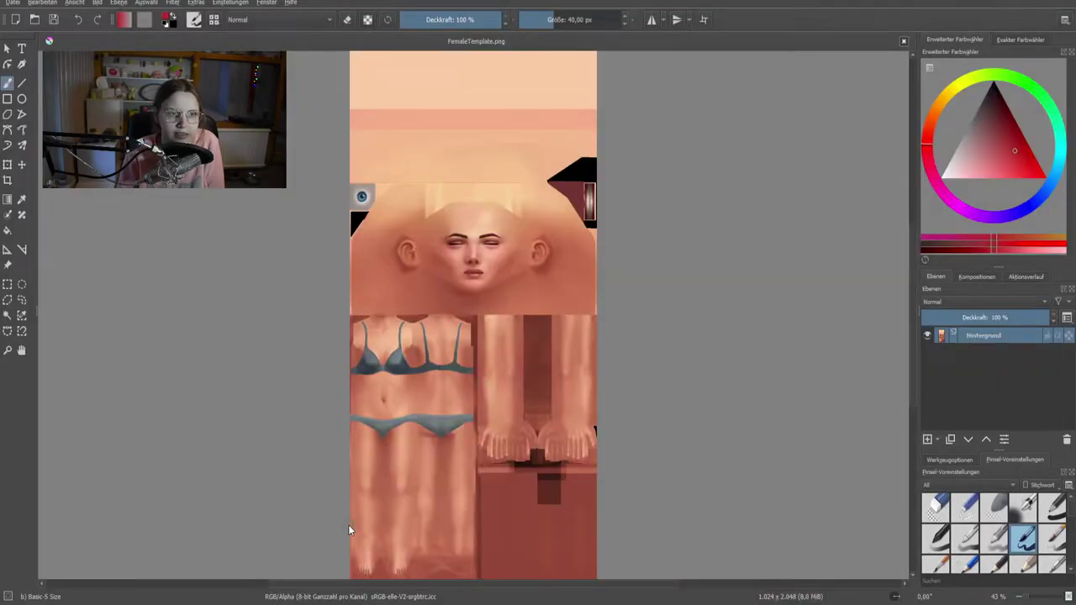
key("alt+Tab")
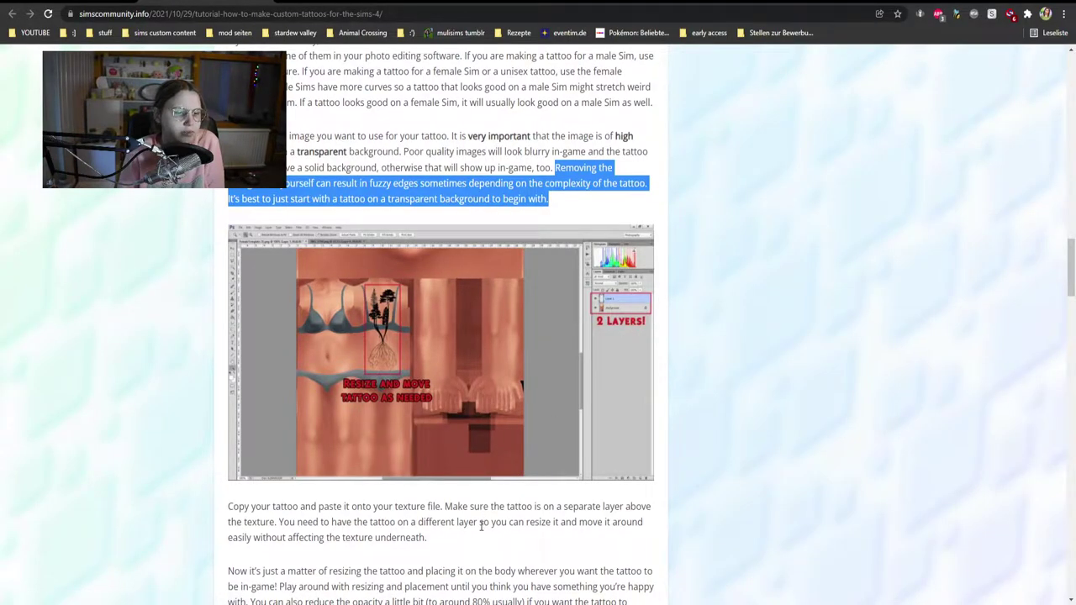
key("alt+Tab")
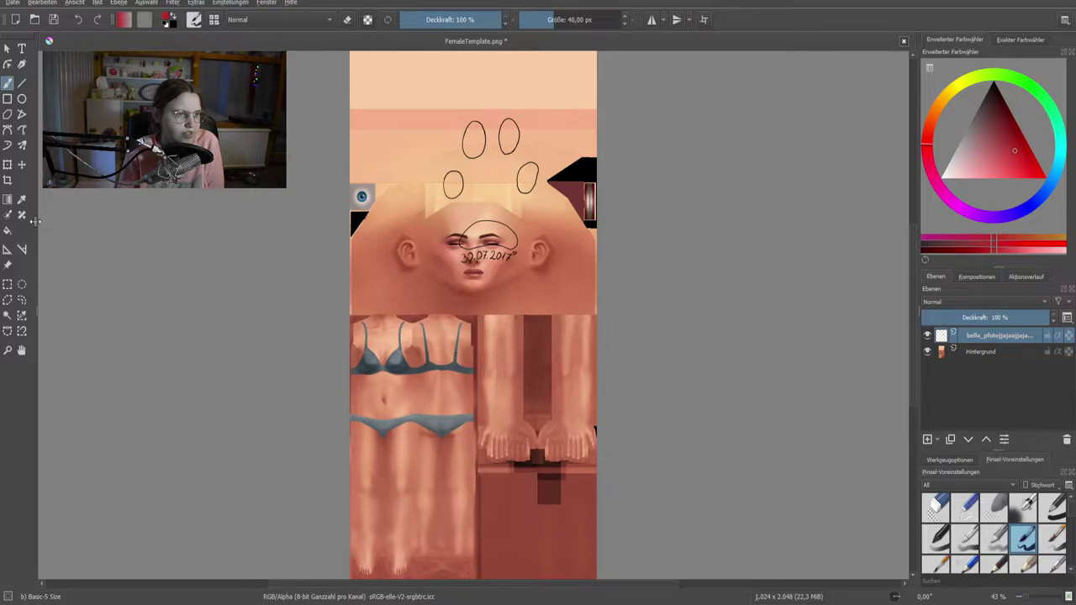
Shrink the paw-print tattoo layer with the Transform tool and place it on the ribs just under the bra cup.
left_click(6, 165)
left_click_drag(465, 196, 350, 359)
scroll(498, 330, "up", 2)
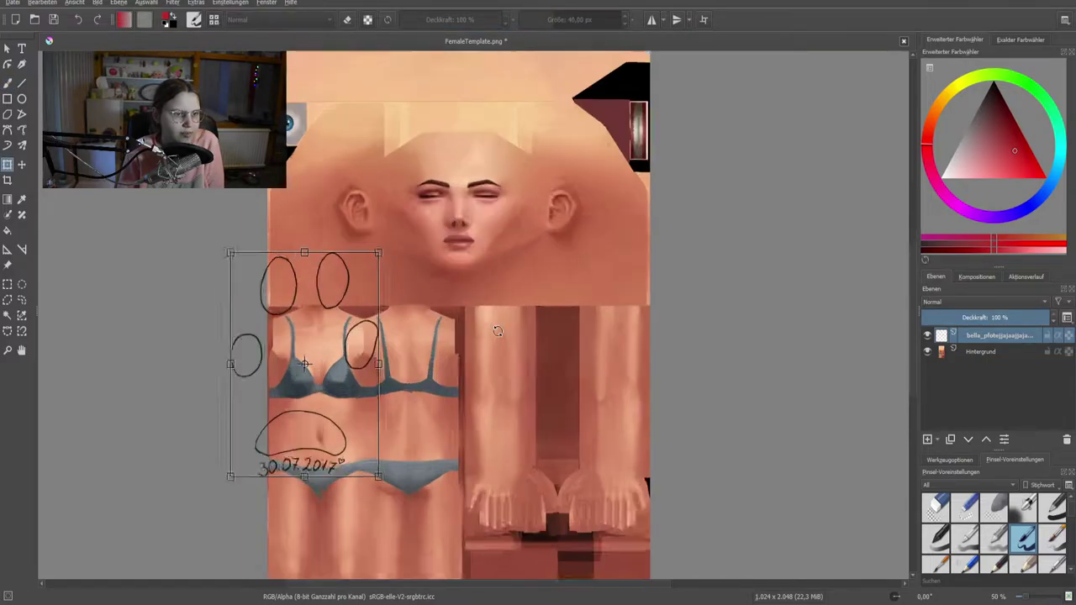
scroll(497, 330, "up", 5)
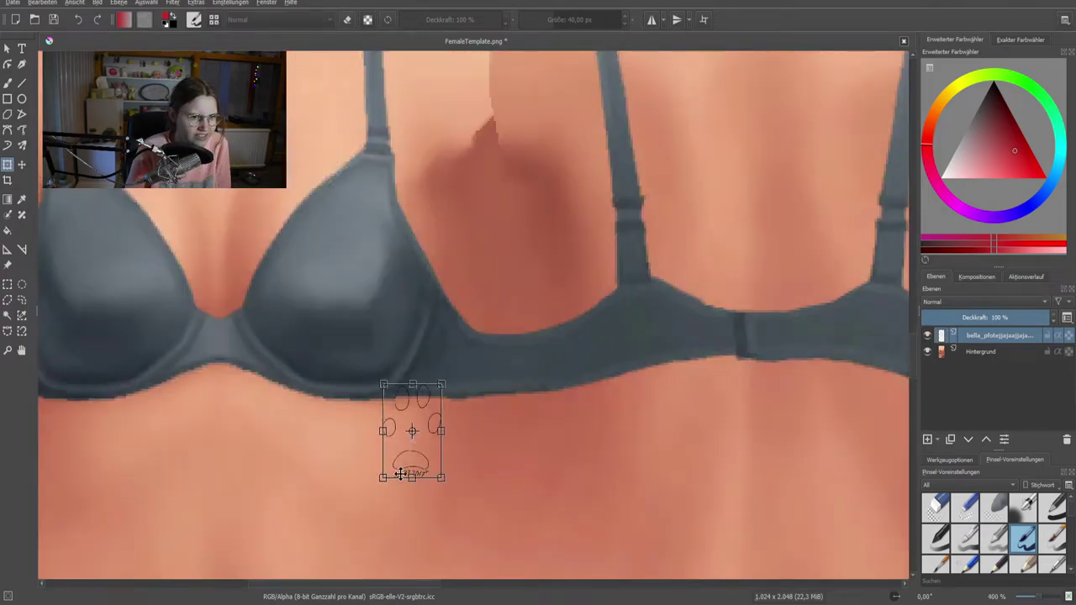
left_click_drag(382, 479, 368, 488)
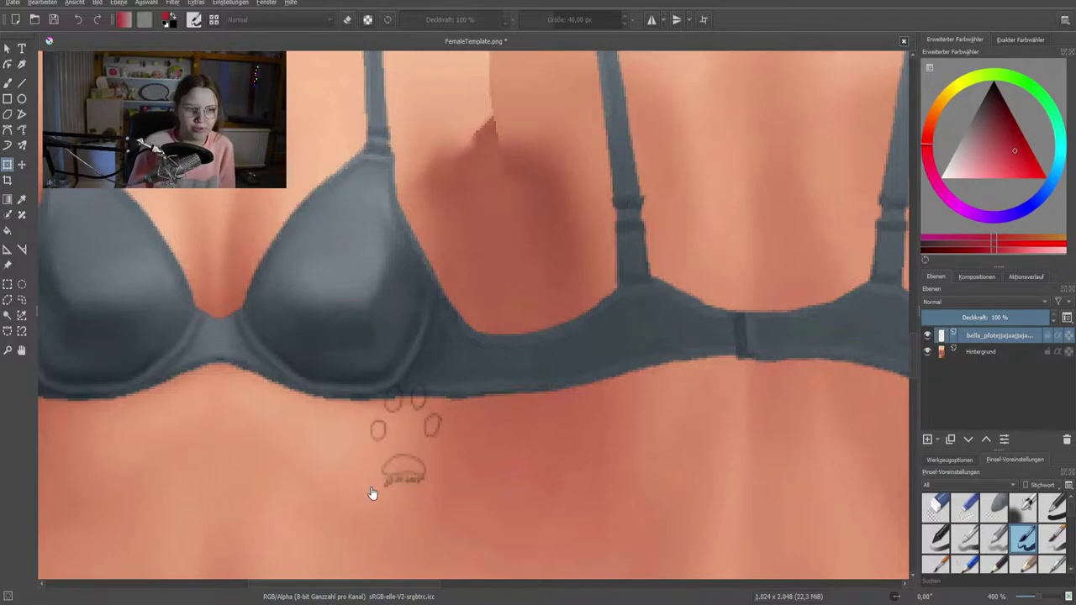
scroll(372, 494, "down", 3)
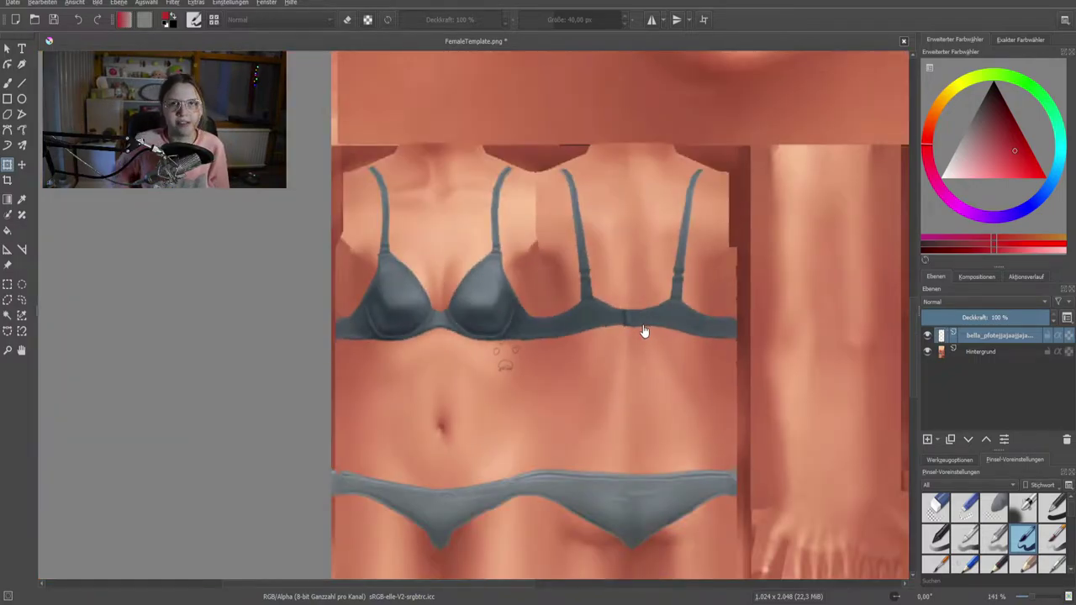
scroll(631, 387, "up", 4)
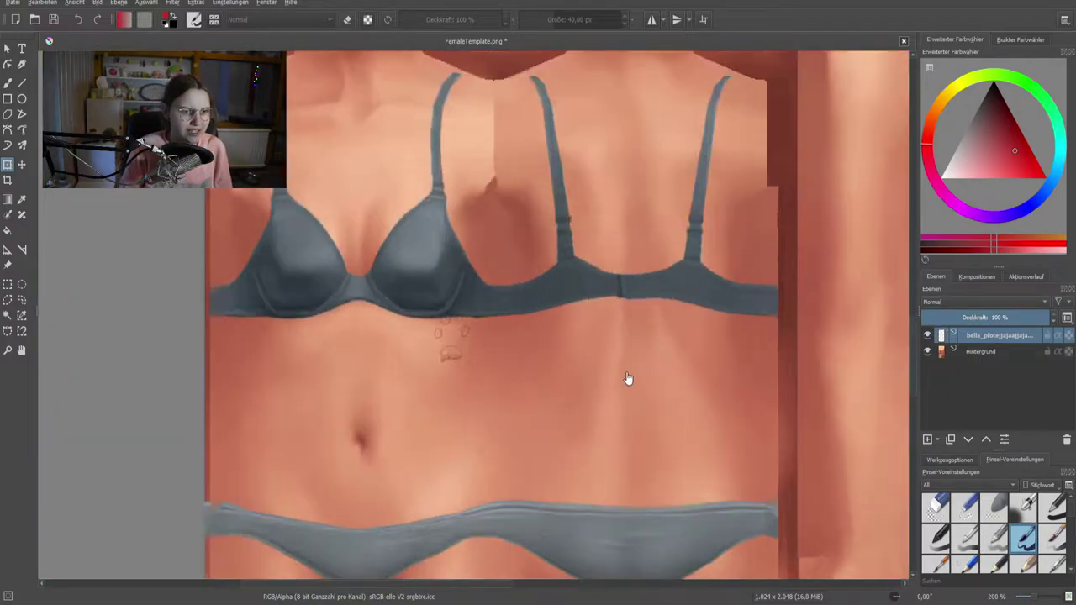
Fine-tune the paw-print tattoo's transform below the bra's edge, apply it and check its look on the body.
left_click(144, 270)
left_click_drag(151, 267, 130, 265)
scroll(218, 269, "down", 1)
middle_click_drag(221, 269, 540, 276)
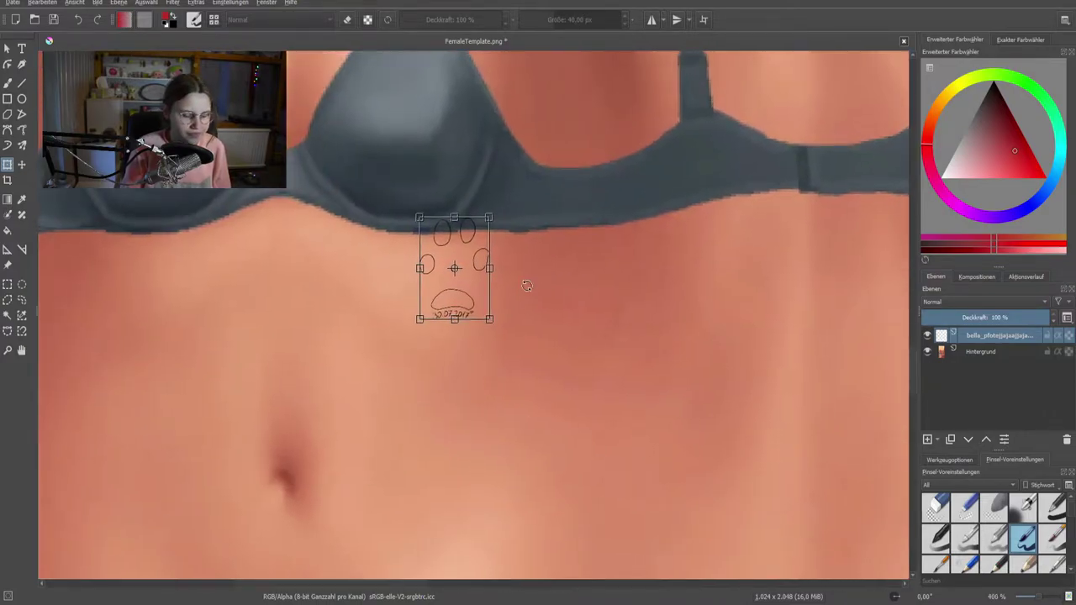
key("Return")
scroll(446, 193, "down", 3)
scroll(452, 202, "up", 4)
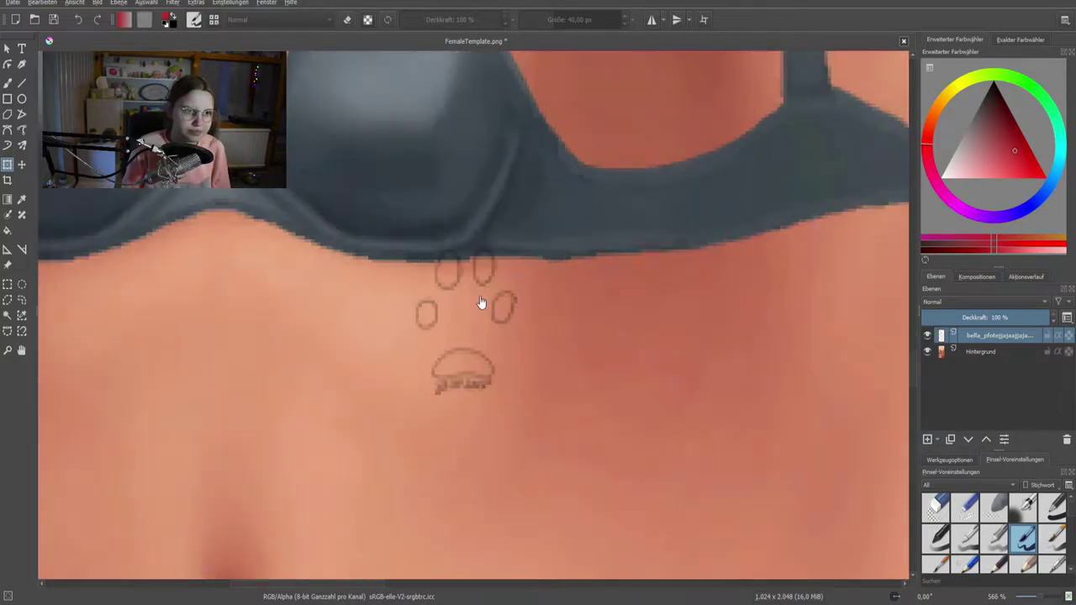
scroll(479, 303, "down", 5)
middle_click_drag(507, 311, 528, 357)
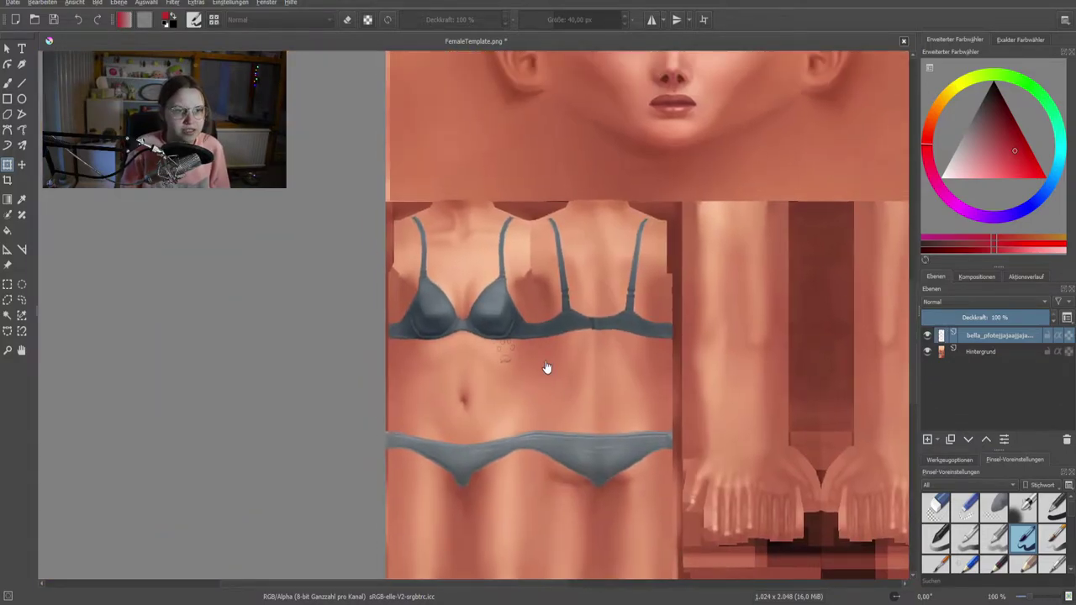
scroll(564, 354, "down", 1)
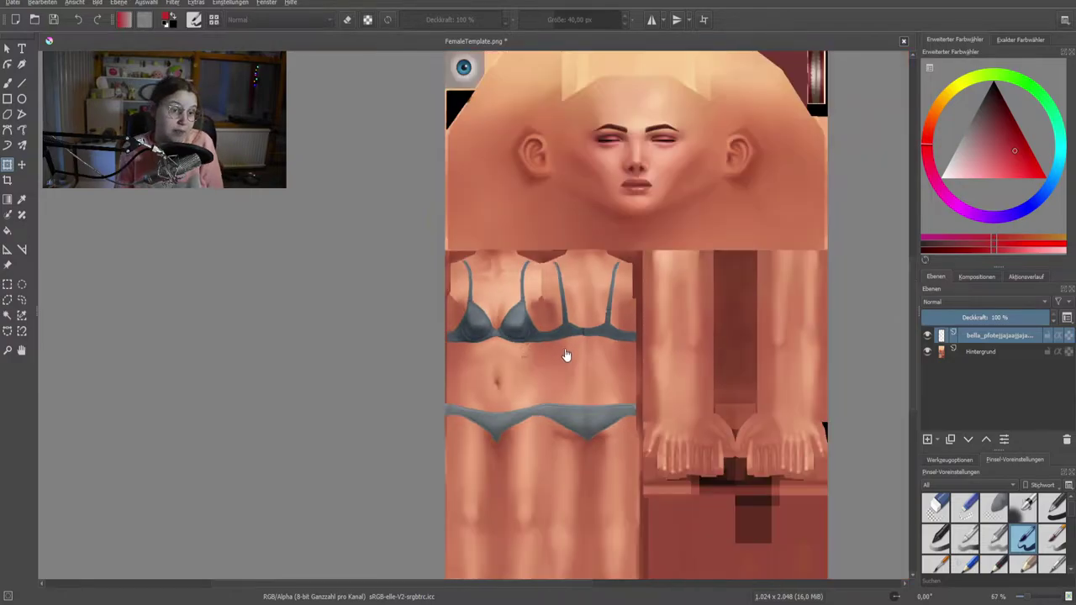
middle_click_drag(594, 360, 546, 349)
scroll(546, 348, "down", 1)
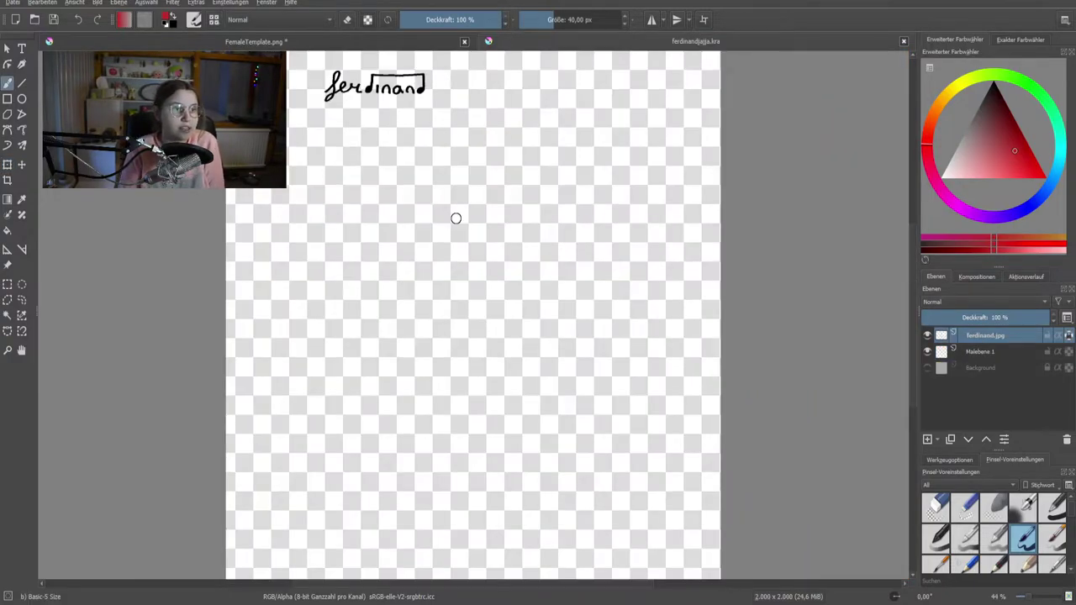
Save the ferdinandjajja.kra drawing as a PNG image in the tattoo dies das folder.
left_click(13, 2)
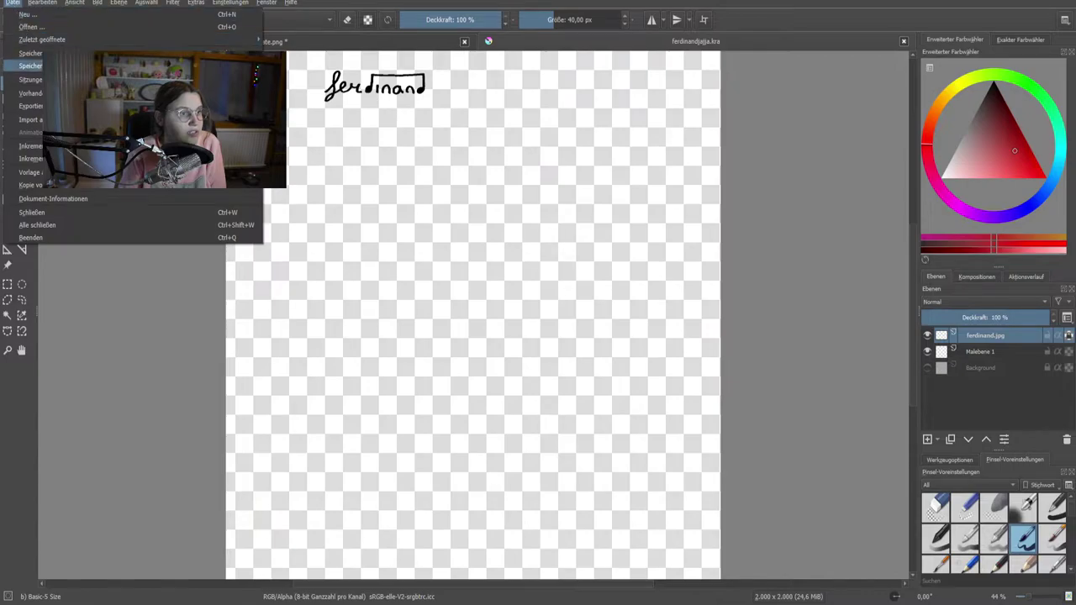
left_click(33, 65)
left_click(197, 274)
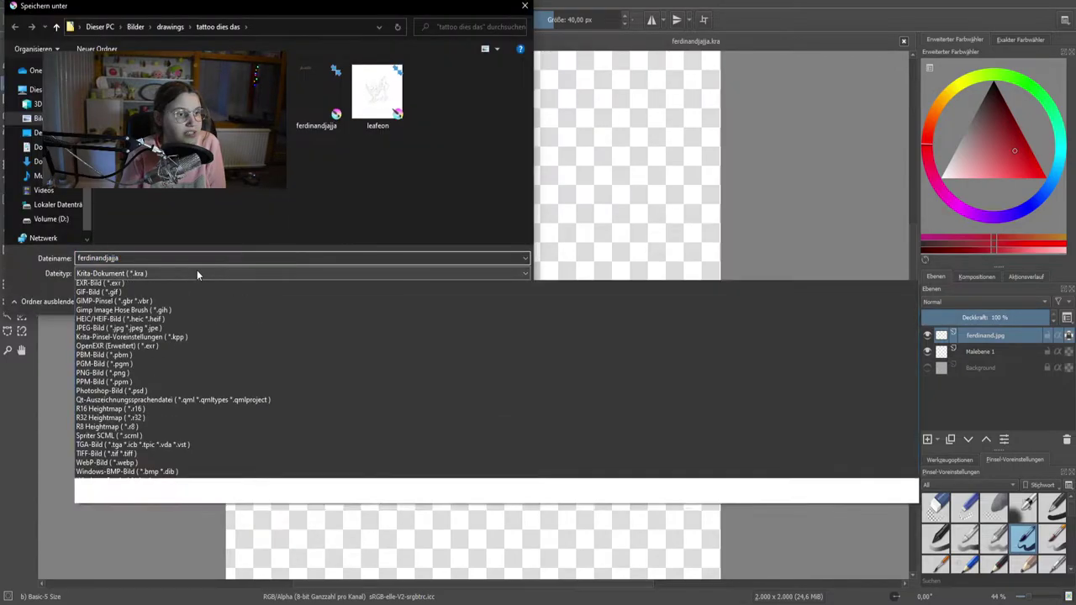
left_click(122, 412)
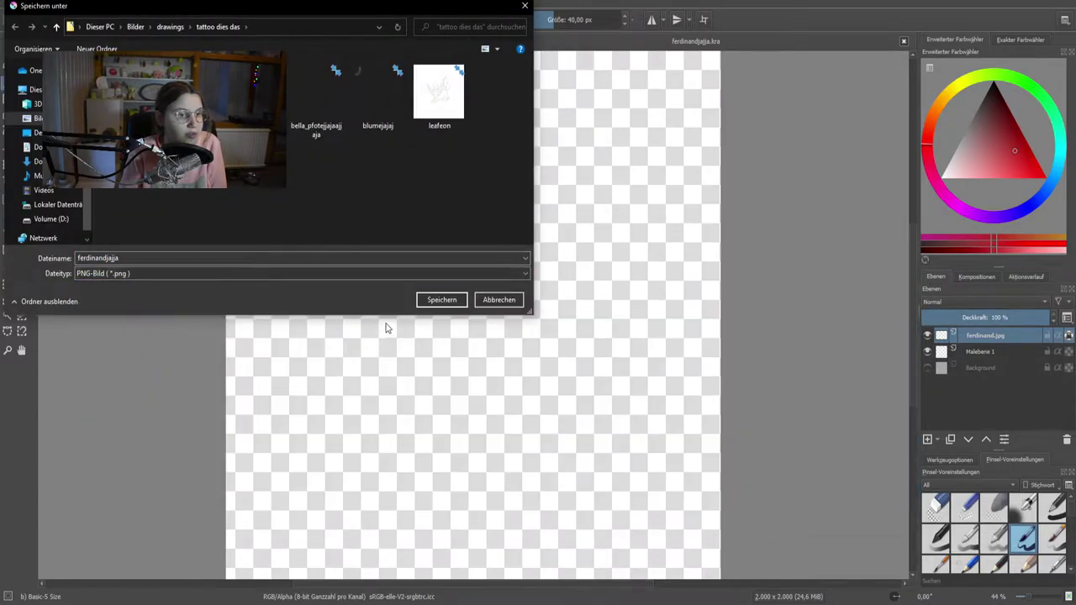
left_click(439, 299)
scroll(177, 98, "up", 3)
left_click(512, 86)
left_click_drag(512, 88, 509, 305)
middle_click_drag(581, 439, 602, 213)
scroll(602, 213, "down", 2)
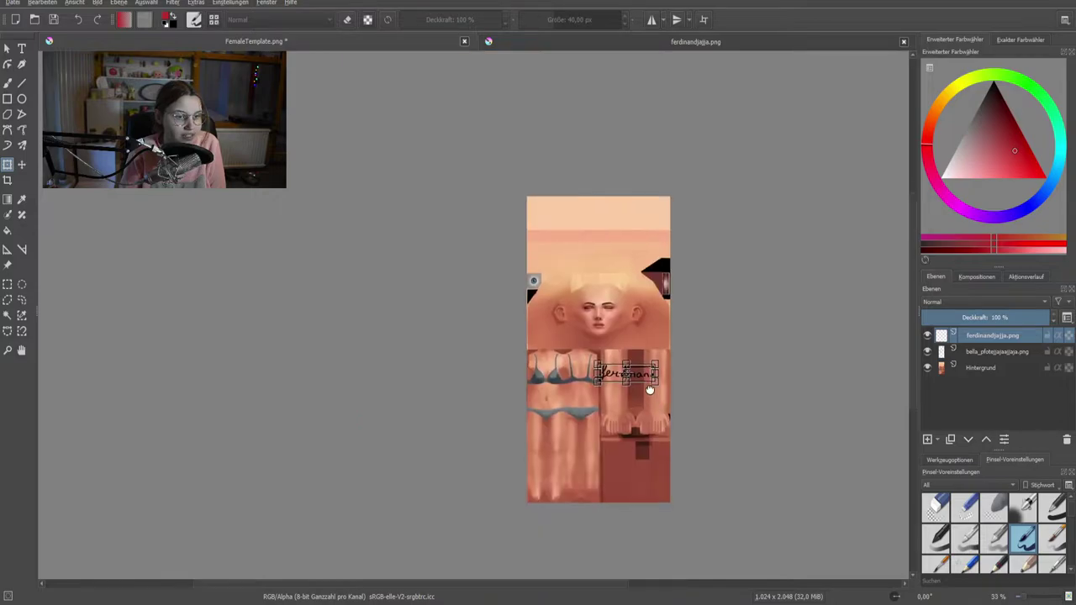
middle_click_drag(651, 389, 591, 308)
scroll(596, 336, "up", 3)
scroll(570, 334, "up", 1, "ctrl")
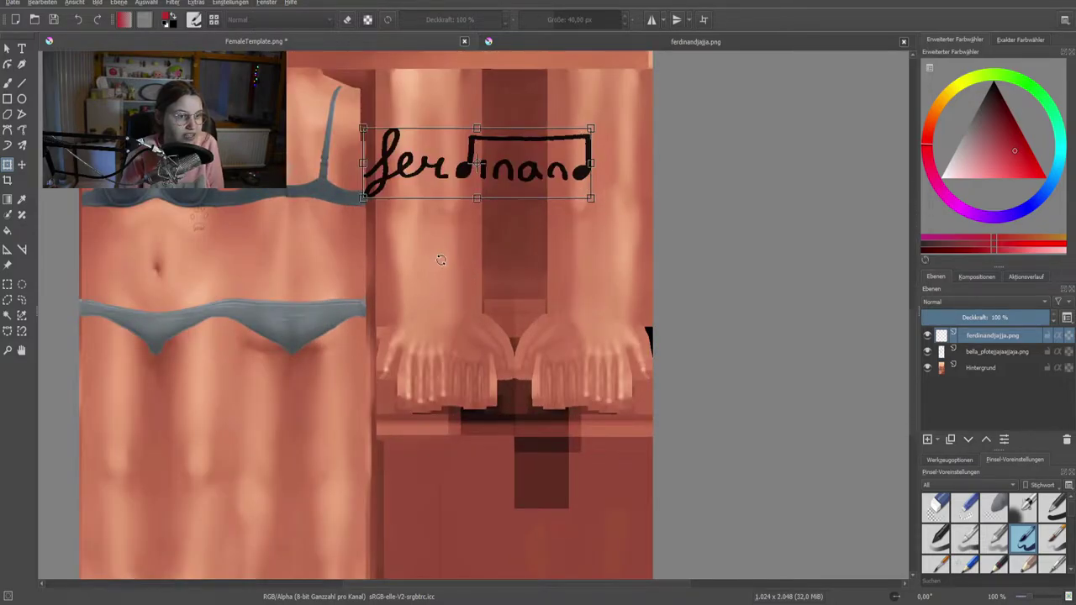
scroll(439, 271, "down", 3)
scroll(435, 272, "up", 4)
middle_click_drag(447, 212, 503, 388)
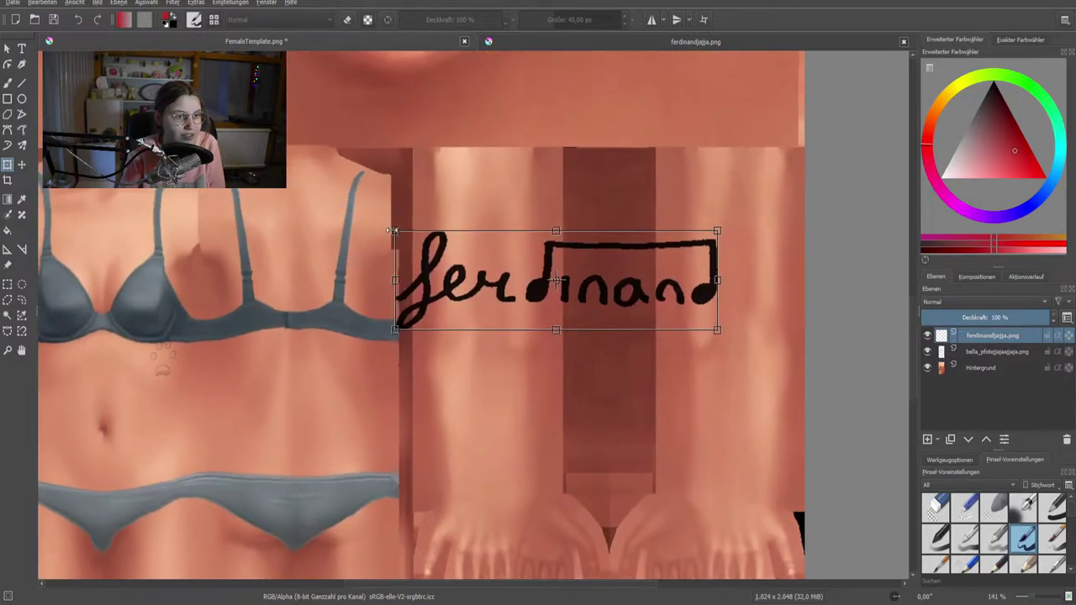
Scale the lettering down to the width of one arm, position it on the arm nearest the torso and apply the transform.
left_click_drag(391, 231, 478, 265)
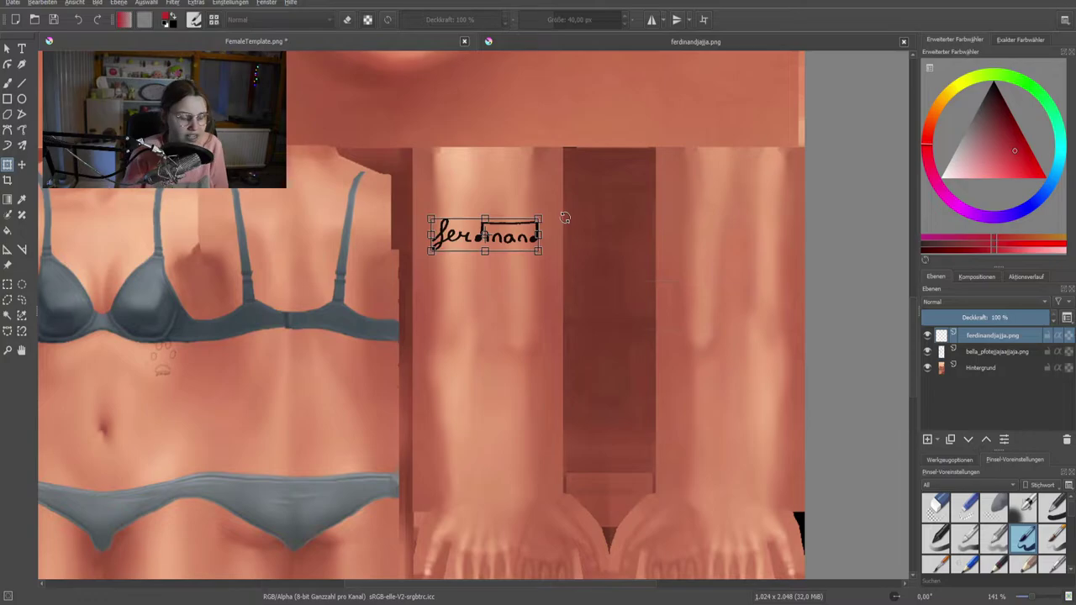
key("Return")
scroll(549, 220, "down", 3, "ctrl")
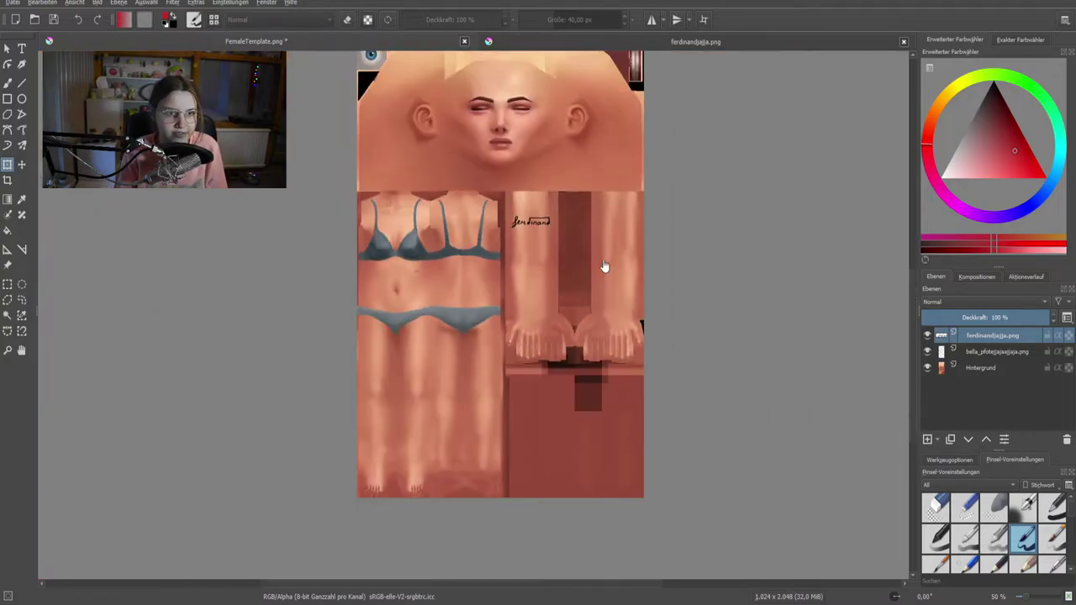
scroll(638, 307, "up", 2, "ctrl")
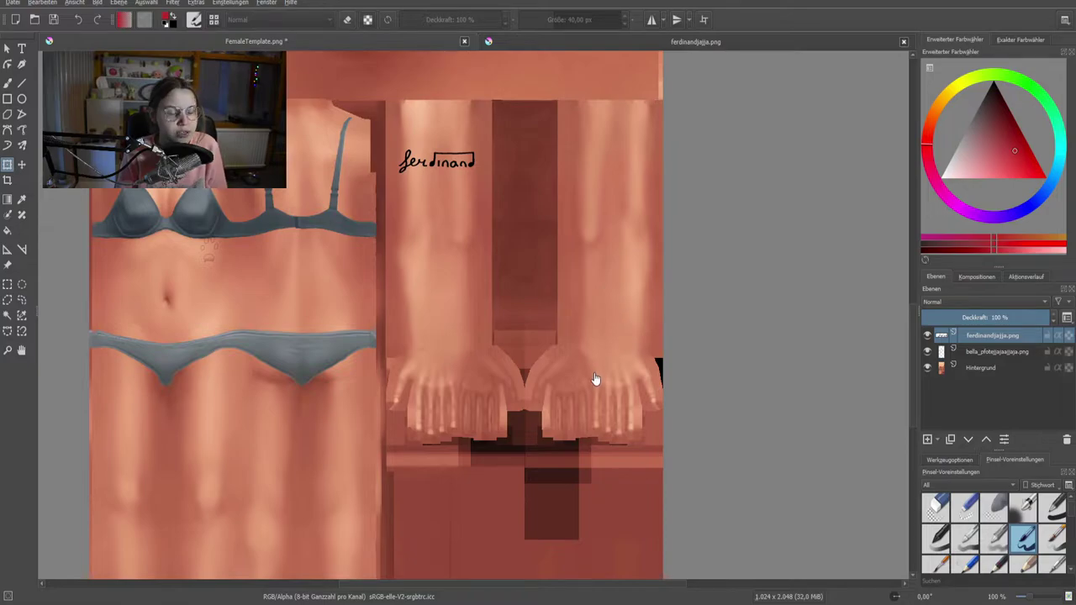
Add the blumejajaj.png flower drawing as a layer, then shrink and rotate it to fit along the outer forearm.
left_click(443, 604)
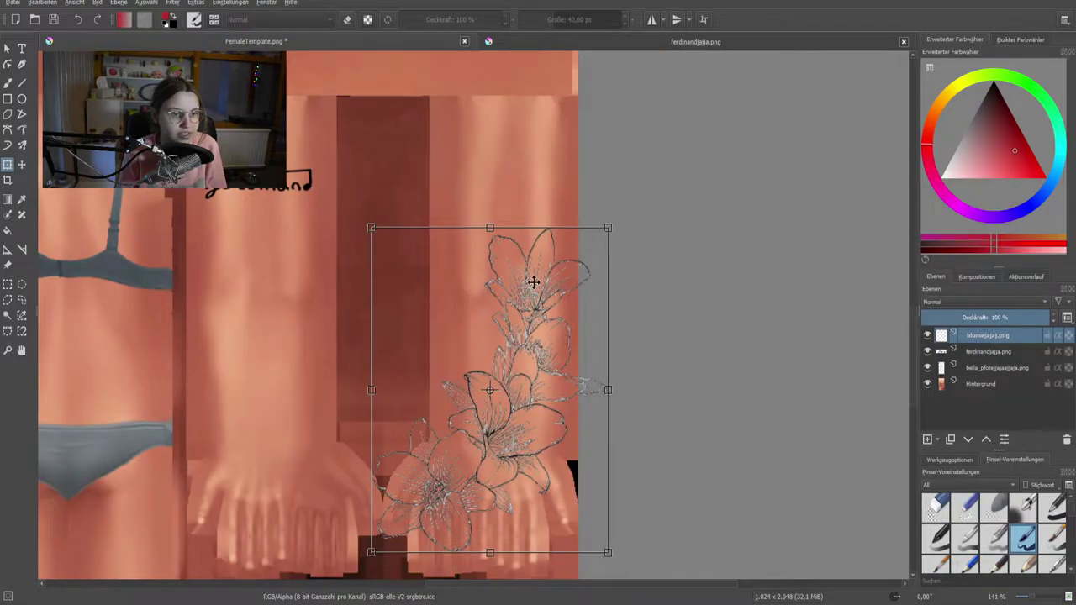
middle_click_drag(533, 281, 553, 195)
scroll(553, 195, "down", 1, "ctrl")
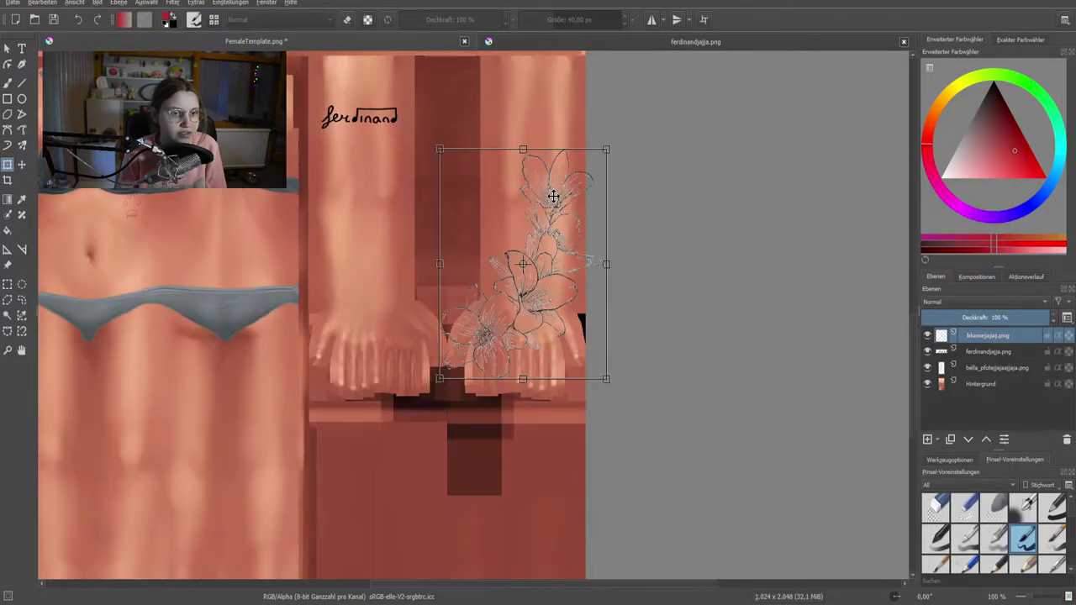
left_click_drag(610, 146, 589, 162)
scroll(648, 221, "up", 3)
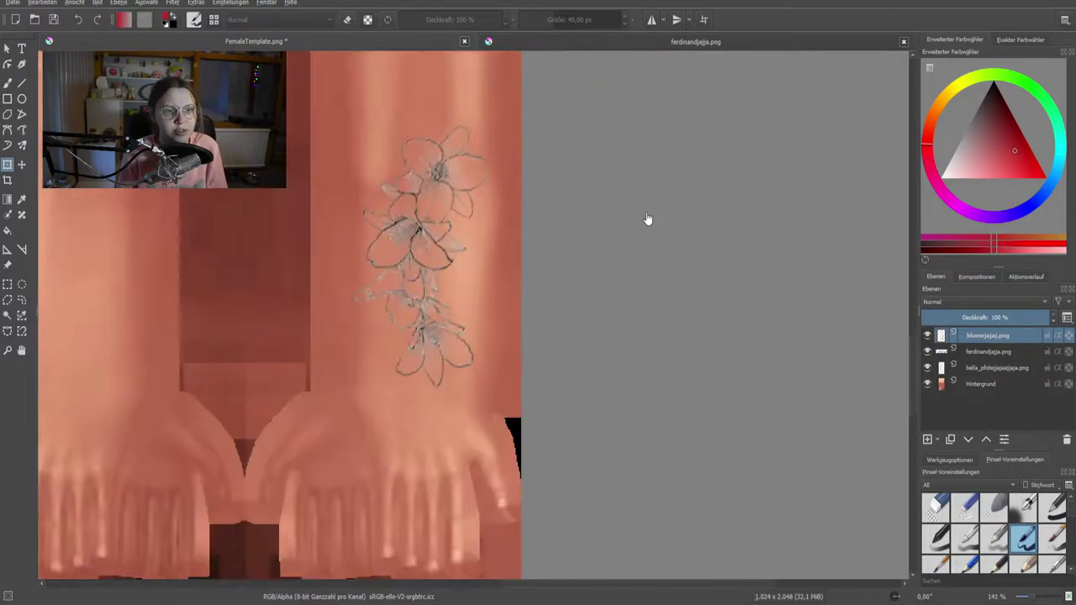
scroll(580, 207, "down", 4)
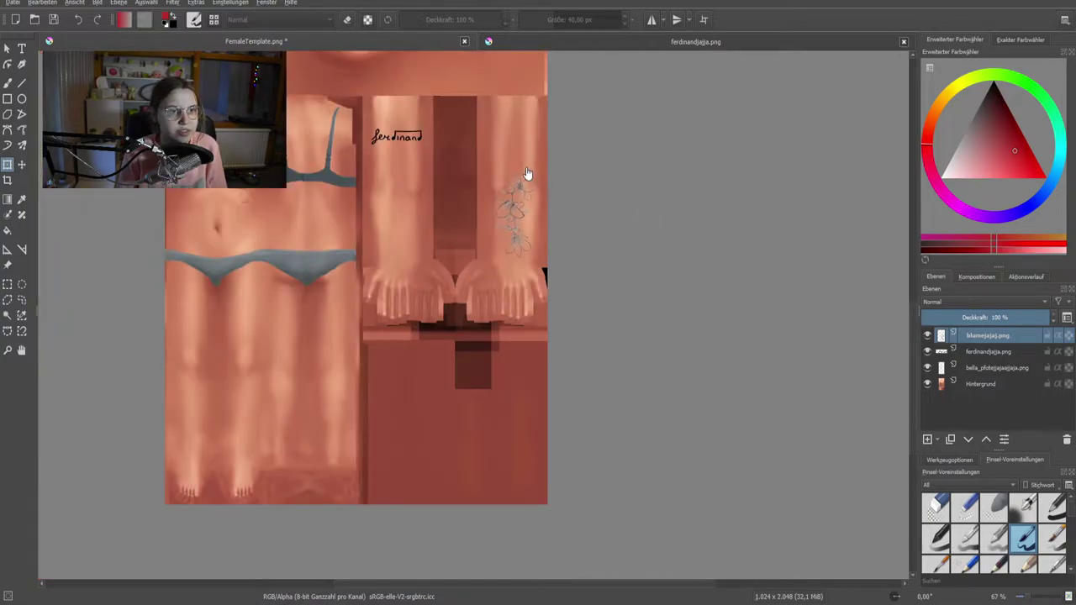
Check the tutorial's instructions for exporting the tattoo and hide the Hintergrund texture layer in the template.
key("alt+Tab")
scroll(697, 329, "down", 5)
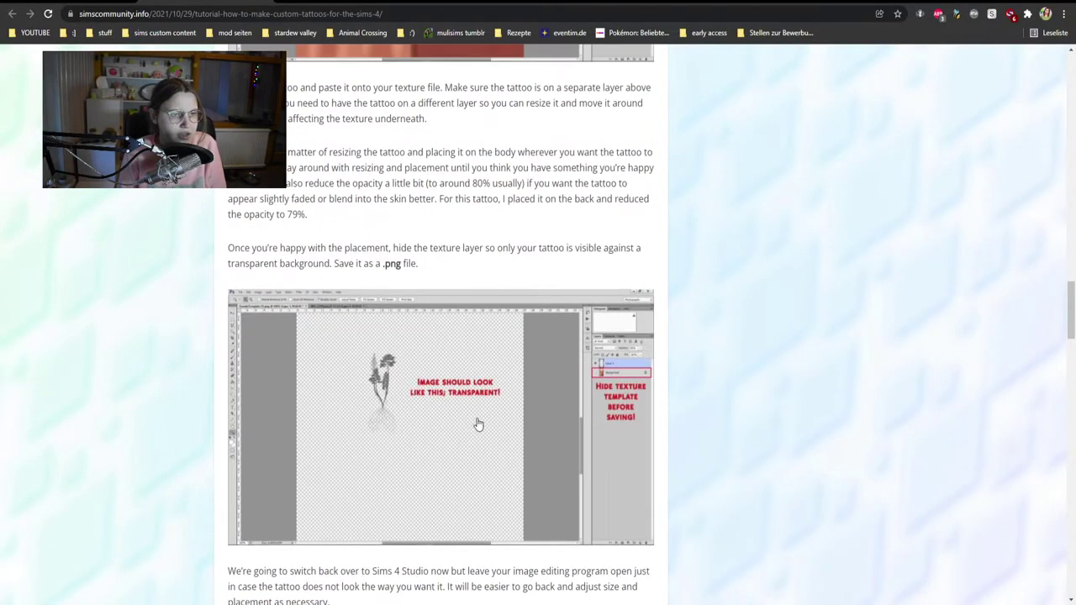
scroll(476, 424, "down", 1)
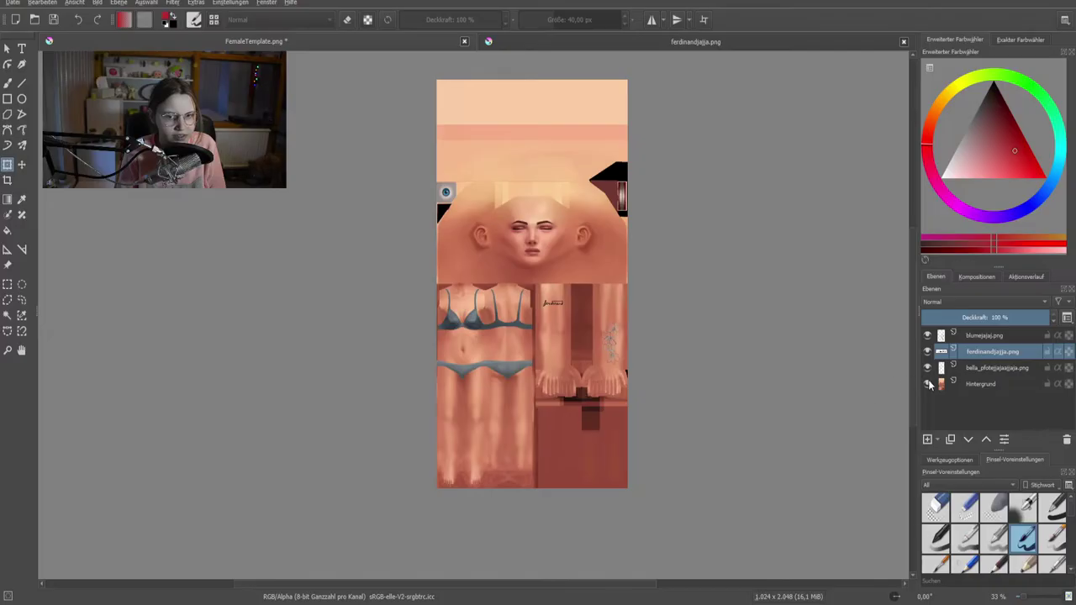
left_click(929, 383)
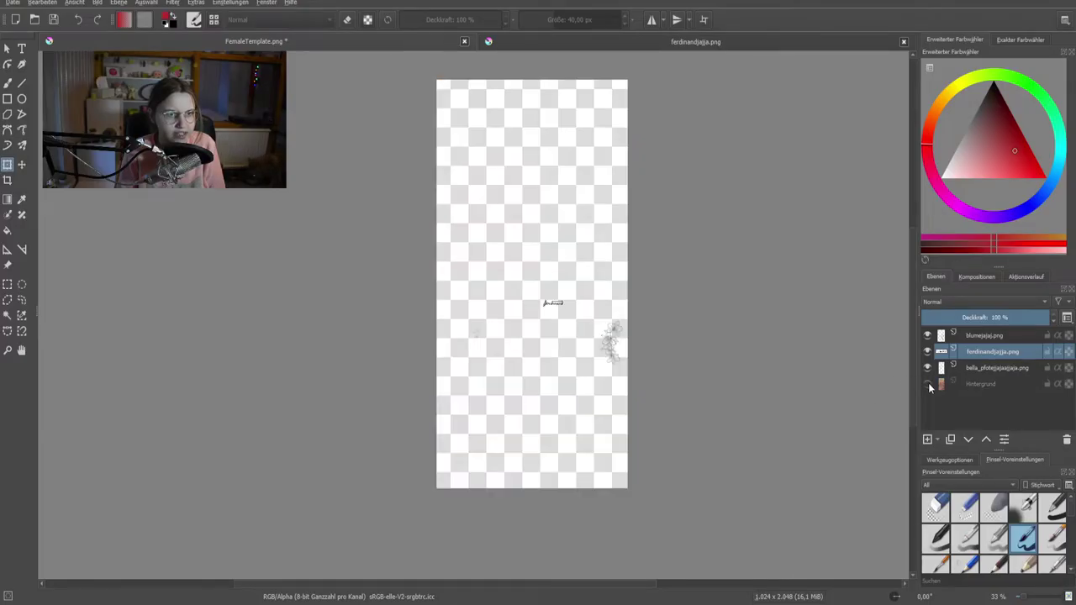
Save the tattoo artwork on its transparent background as sims_tattoo_bla.png.
scroll(710, 330, "up", 1, "ctrl")
scroll(711, 331, "down", 1, "ctrl")
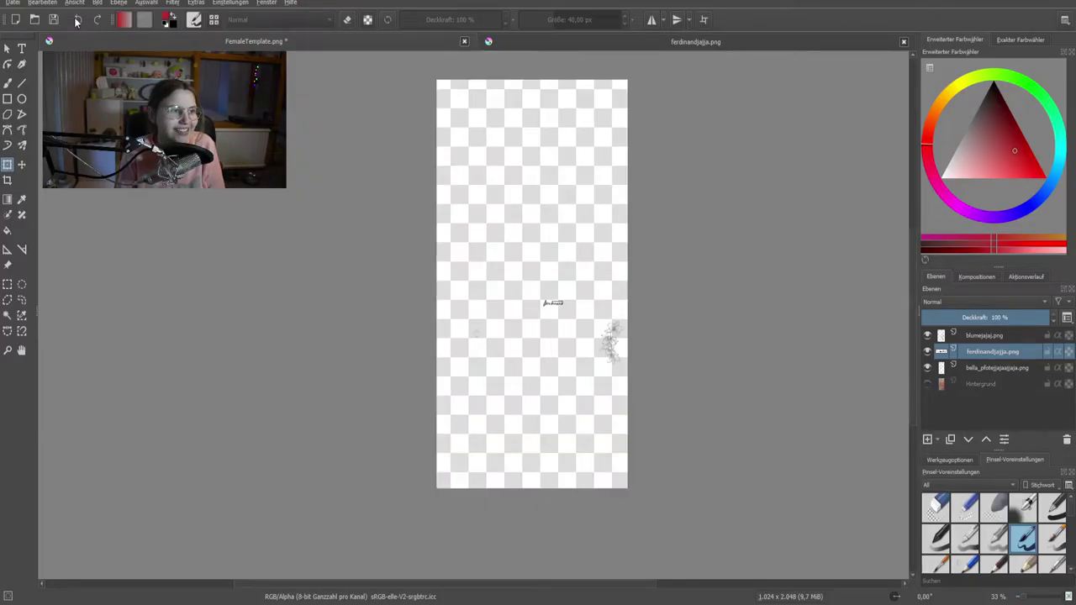
left_click(10, 2)
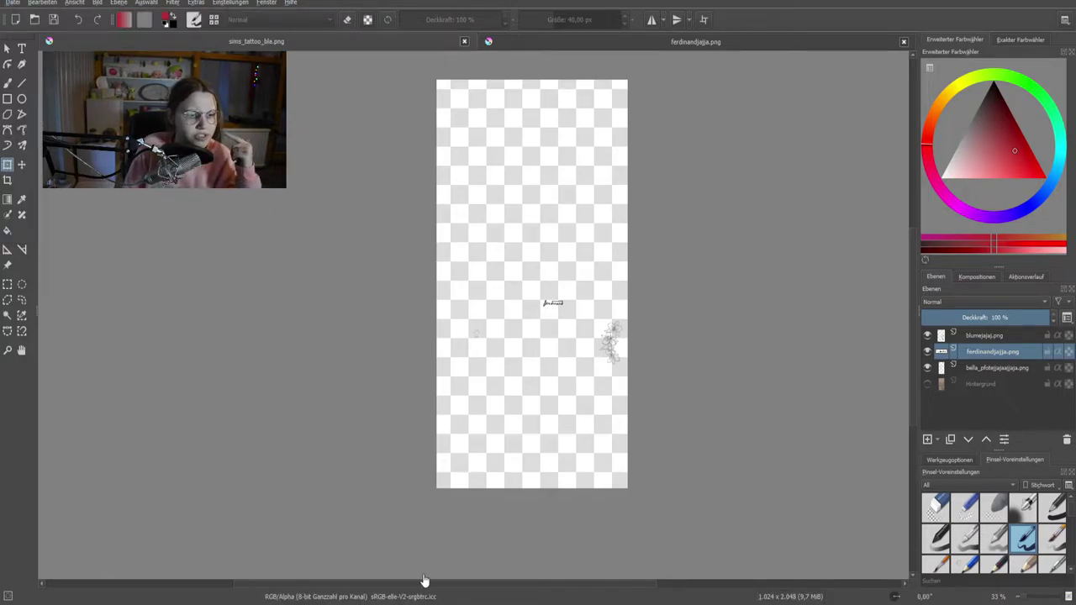
Switch to Sims 4 Studio, move its window over the tutorial page and import the saved tattoo PNG as the Diffuse texture.
key("alt+Tab")
scroll(533, 262, "down", 1)
left_click_drag(1075, 96, 822, 84)
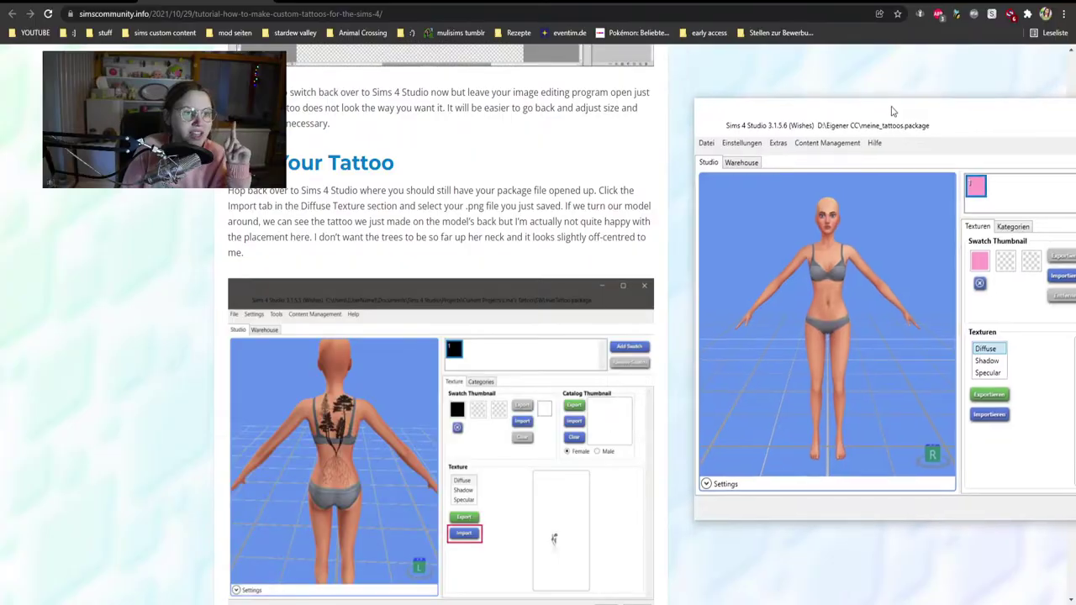
left_click_drag(893, 110, 689, 67)
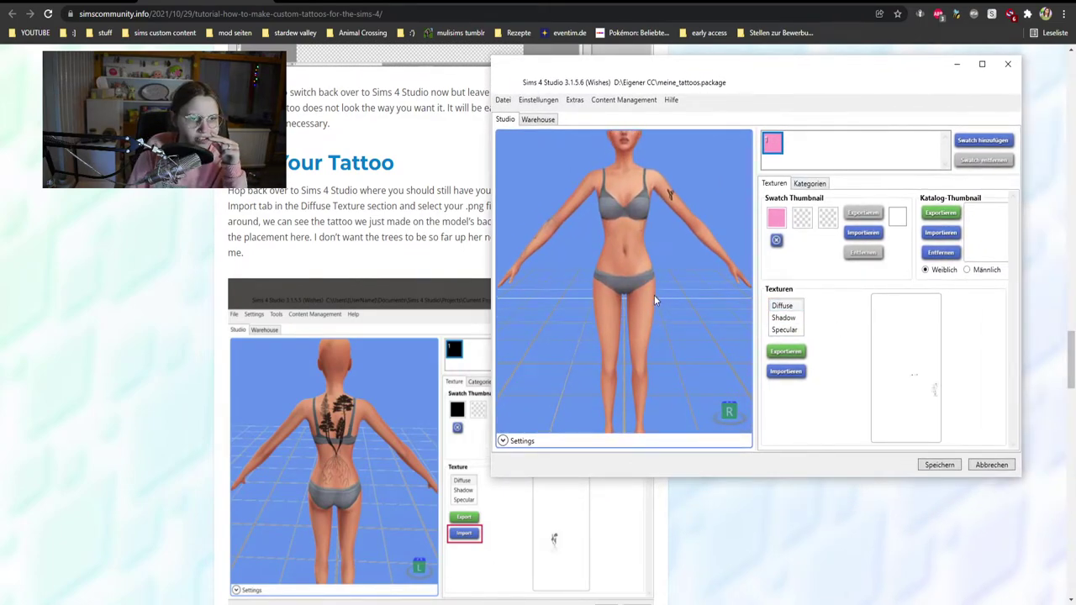
Inspect the placement of the paw, flower and lettering tattoos on the model's ribs and both arms.
scroll(688, 234, "up", 3)
right_click_drag(612, 277, 450, 281)
left_click_drag(451, 281, 658, 172)
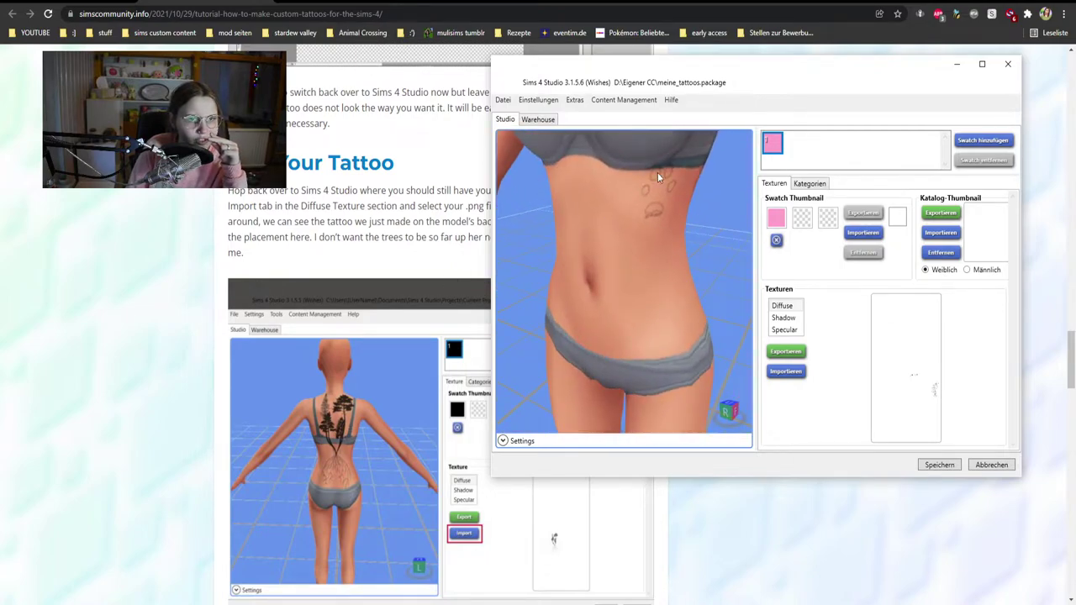
left_click_drag(676, 208, 570, 236)
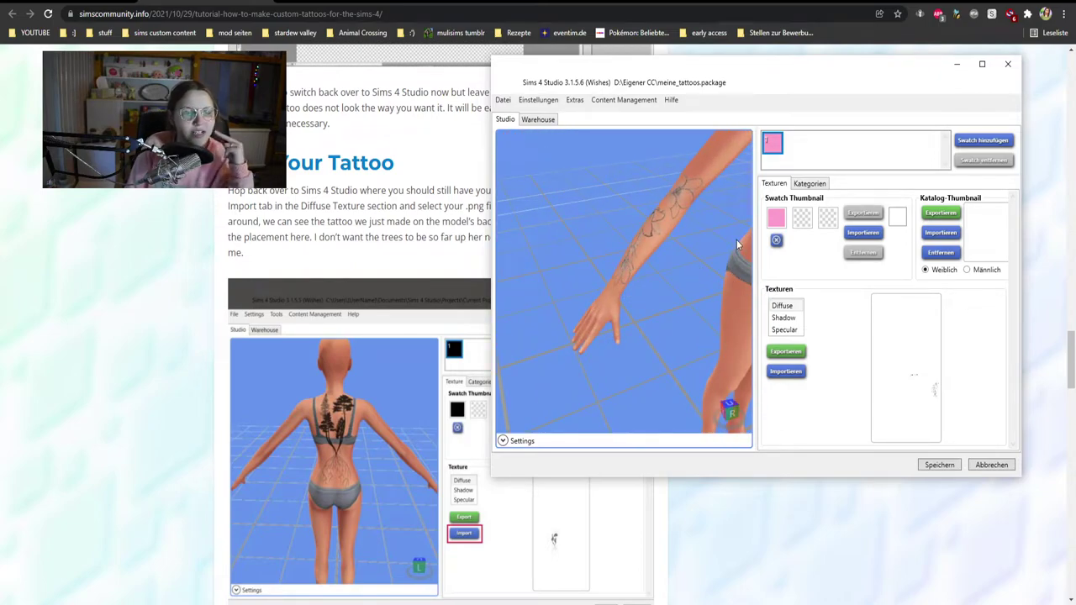
left_click_drag(628, 285, 616, 242)
right_click_drag(616, 242, 776, 249)
scroll(603, 303, "down", 5)
right_click_drag(657, 301, 669, 303)
left_click_drag(669, 304, 643, 416)
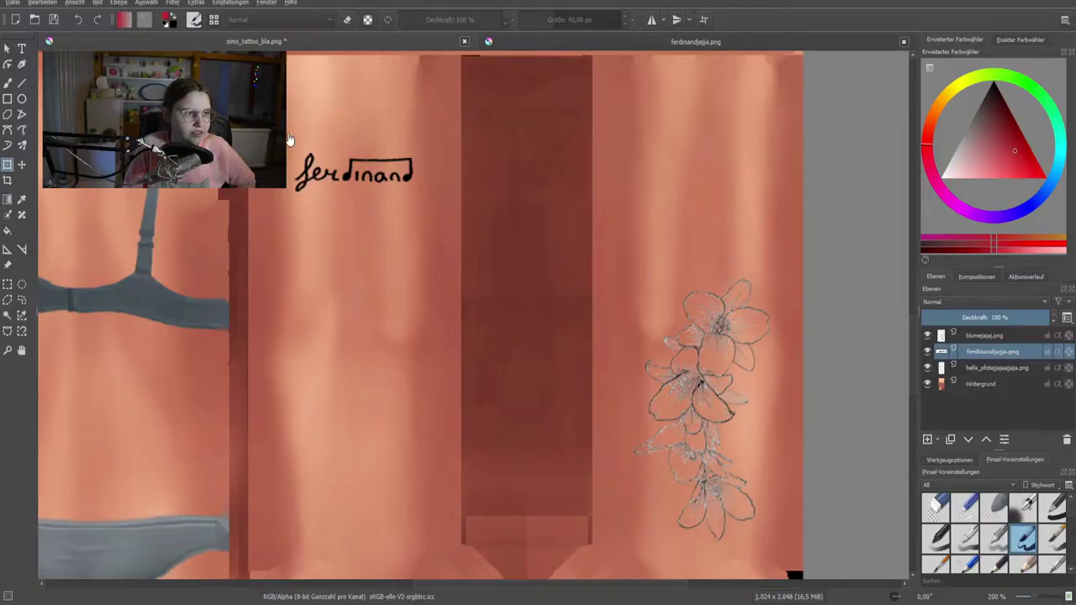
left_click(351, 177)
left_click_drag(372, 165, 723, 166)
left_click_drag(647, 183, 690, 165)
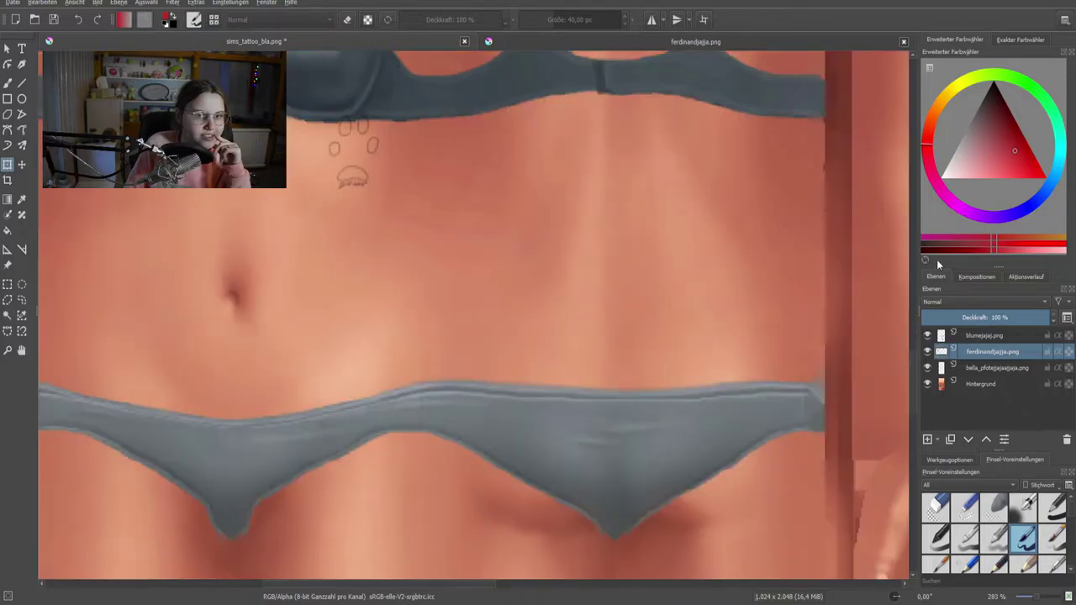
Shift the paw print layer slightly sideways on the ribs below the bra and apply the transform.
left_click(1000, 367)
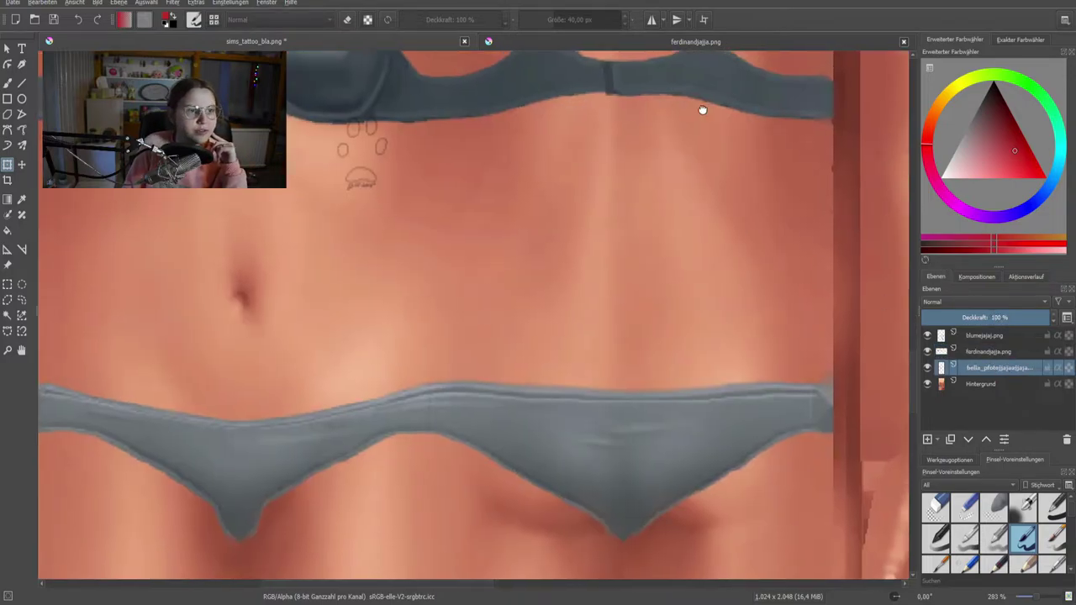
scroll(644, 168, "up", 3, "ctrl")
left_click_drag(619, 202, 569, 198)
key("Return")
scroll(791, 282, "down", 3)
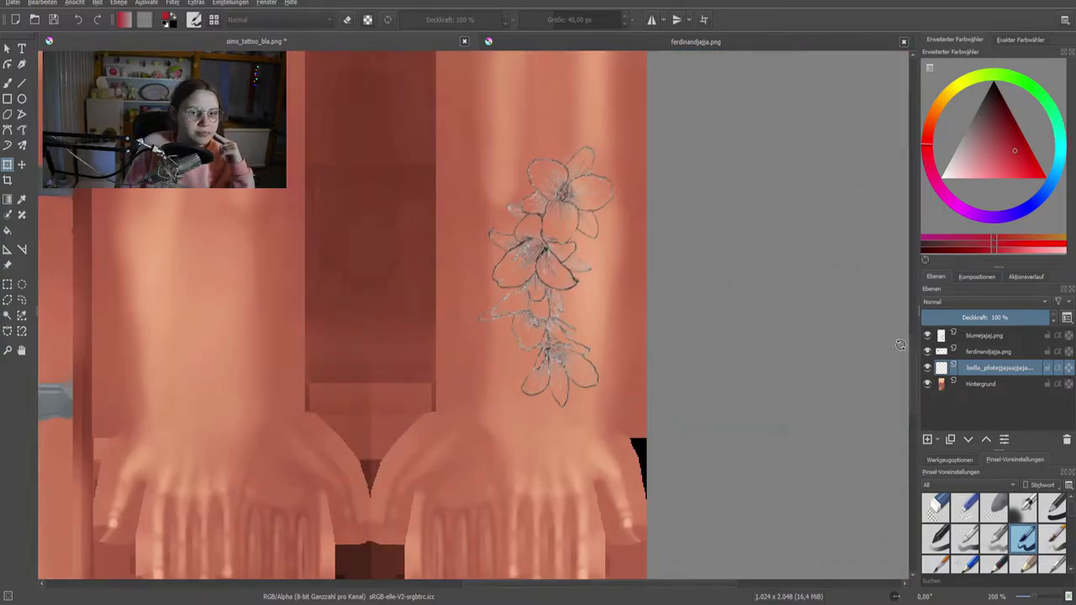
Move the blumejajaj.png flower to the forearm nearest the torso, shrink it and tilt it slightly along the arm's edge.
left_click(987, 335)
left_click_drag(547, 261, 199, 284)
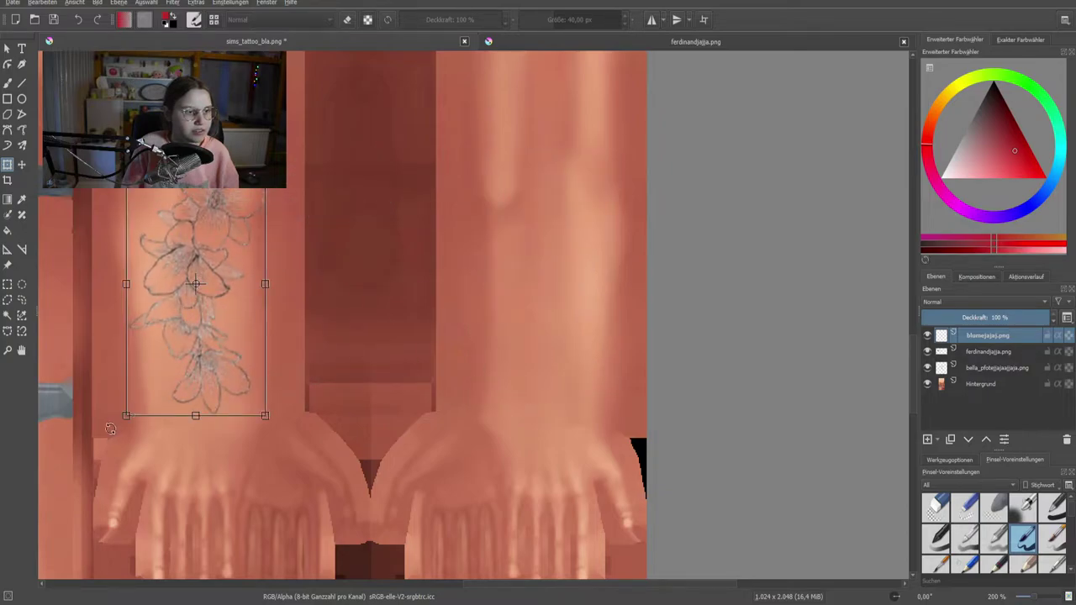
mouse_move(124, 417)
left_mouse_down()
mouse_move(144, 406)
mouse_move(163, 365)
left_mouse_up()
mouse_move(207, 327)
left_mouse_down()
mouse_move(272, 360)
mouse_move(251, 364)
left_mouse_up()
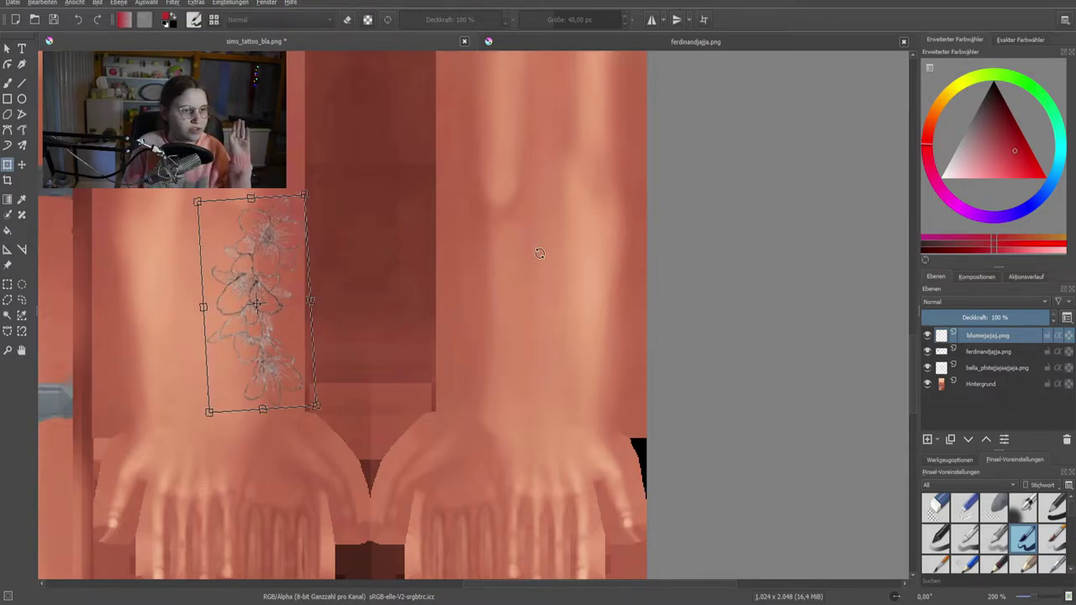
Hide the Hintergrund layer and save the revised tattoos over the existing sims_tattoo_bla.png.
scroll(396, 324, "down", 6)
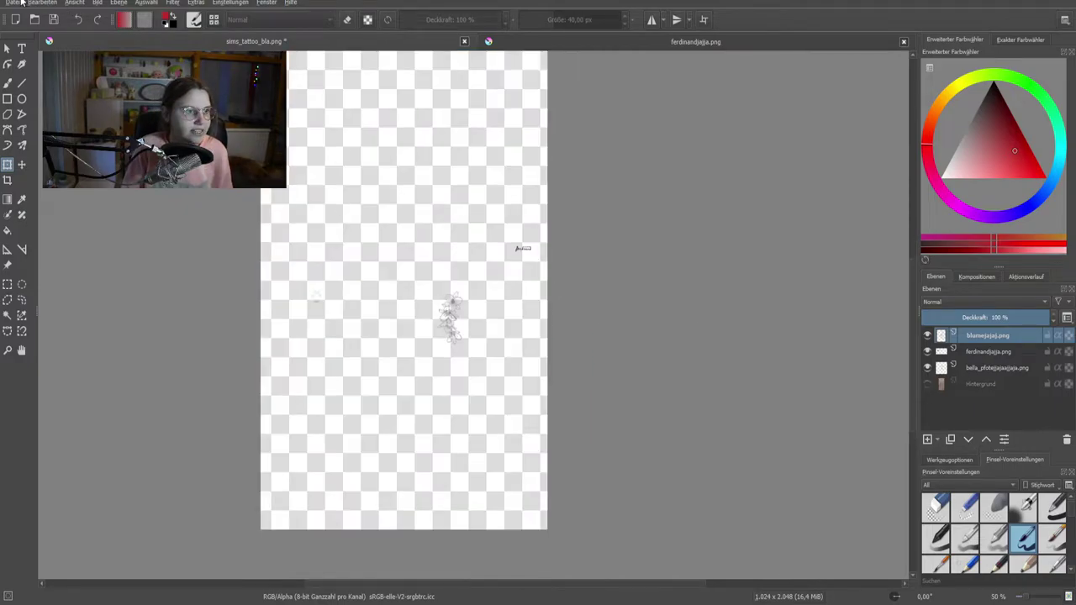
left_click(22, 2)
left_click(34, 50)
key("Return")
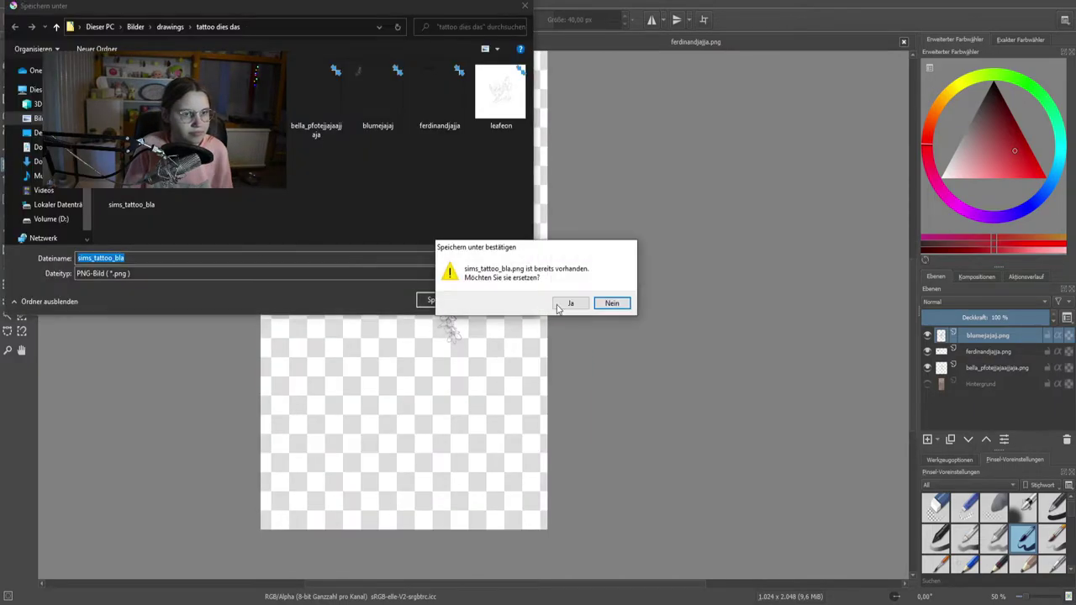
left_click(557, 308)
left_click(678, 491)
Switch to Sims 4 Studio, reimport the revised tattoo PNG as the Diffuse texture and inspect its placement on the model.
key("alt+Tab")
left_click(790, 372)
scroll(618, 222, "up", 4)
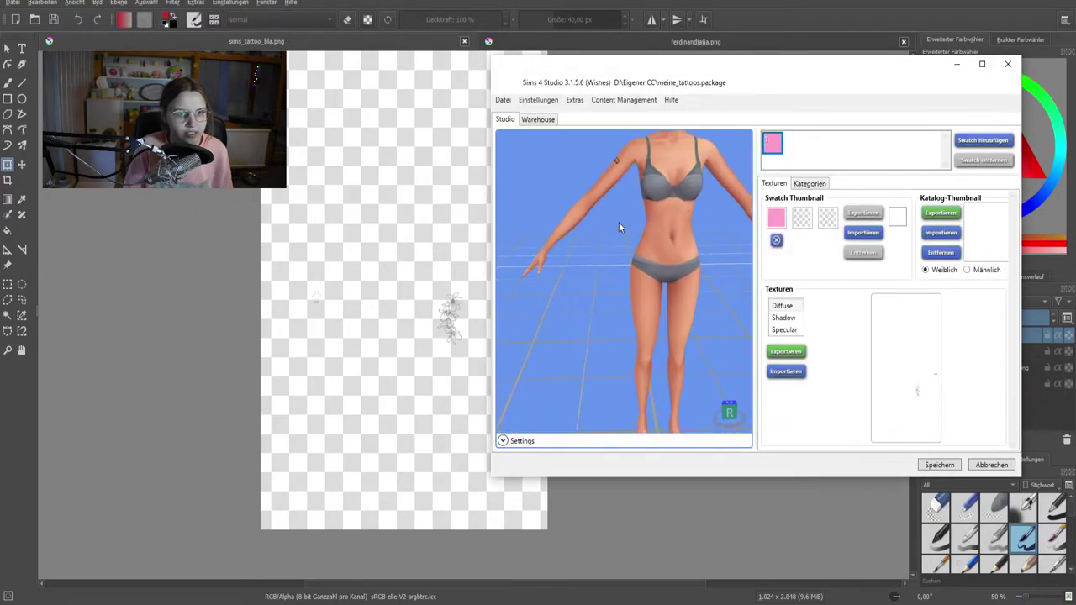
middle_click_drag(659, 219, 595, 301)
scroll(611, 271, "up", 5)
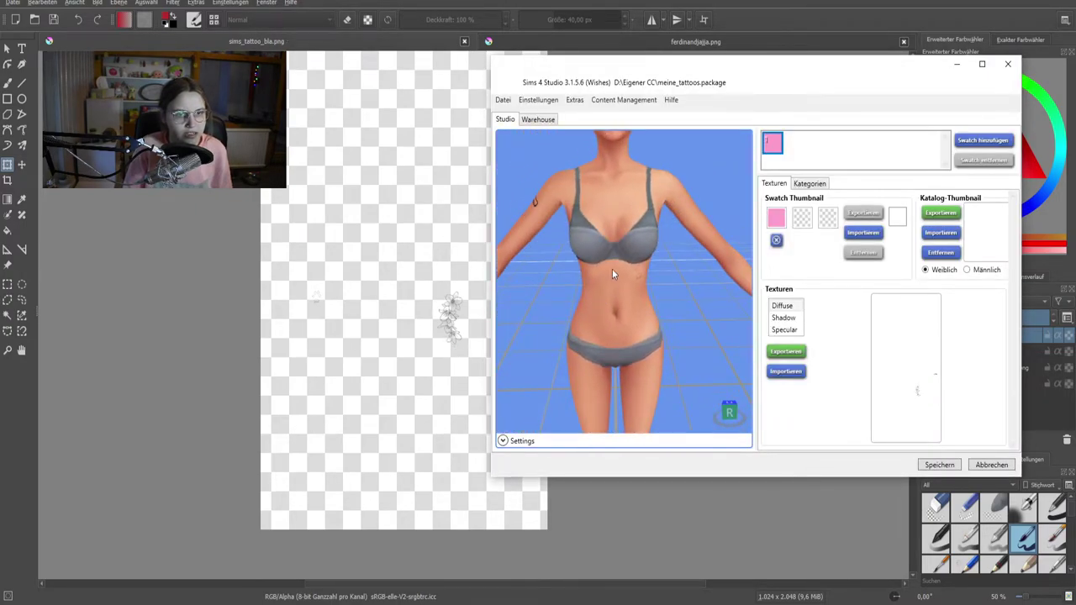
right_click_drag(658, 307, 698, 285)
middle_click_drag(516, 182, 569, 216)
left_click_drag(569, 217, 624, 281)
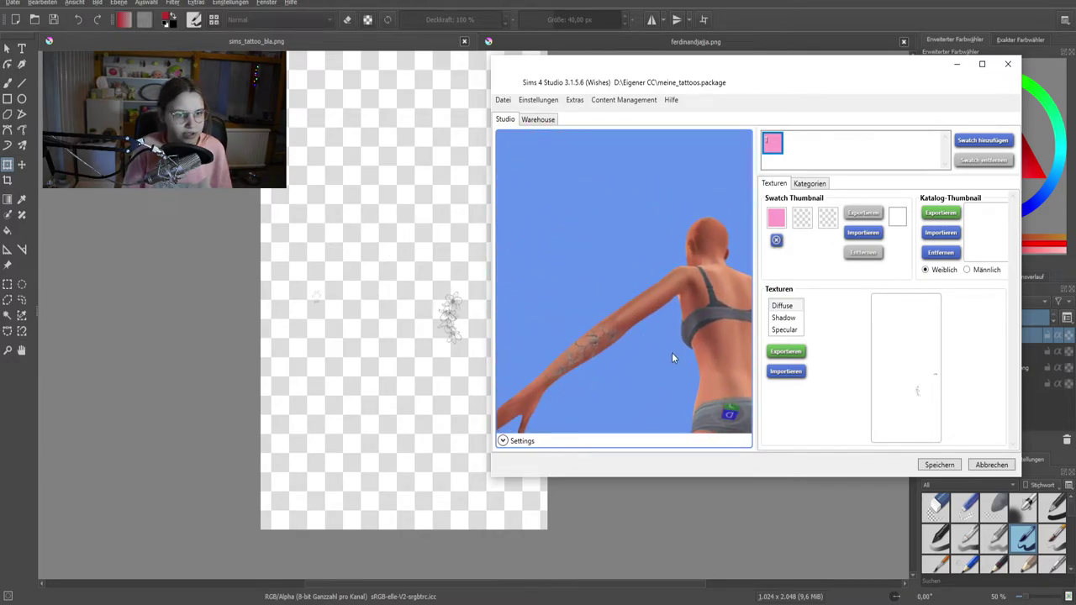
mouse_move(653, 386)
left_mouse_down()
mouse_move(733, 496)
mouse_move(688, 408)
mouse_move(737, 379)
mouse_move(619, 301)
mouse_move(635, 297)
mouse_move(578, 278)
mouse_move(384, 282)
mouse_move(516, 314)
mouse_move(639, 370)
left_mouse_up()
Read the tutorial's instructions on checking the tattoo categories and saving the package file.
key("alt+Tab")
scroll(660, 336, "down", 3)
scroll(661, 303, "down", 1)
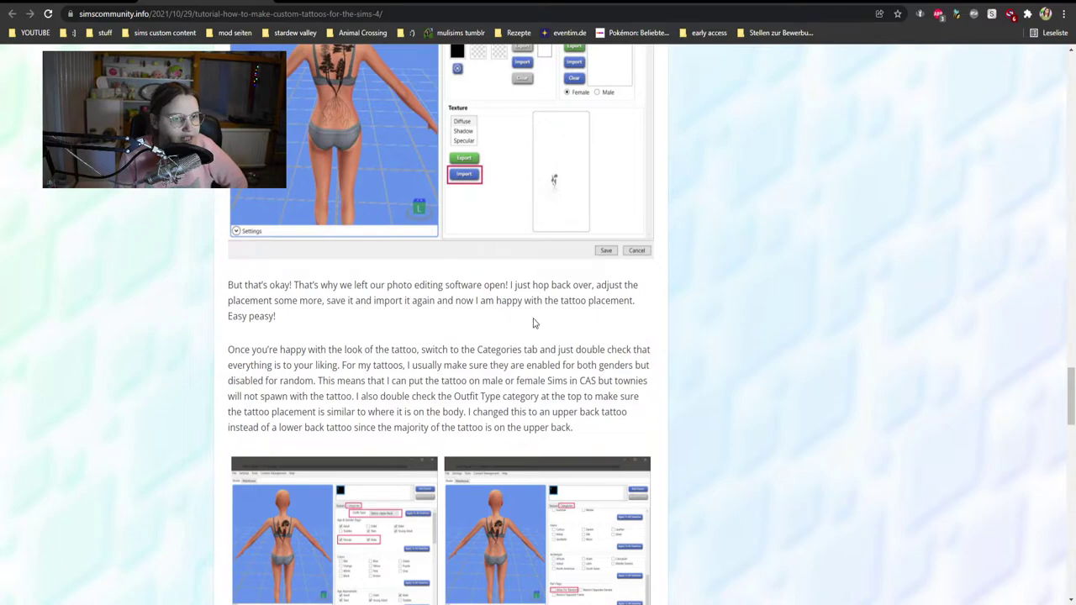
scroll(552, 250, "down", 2)
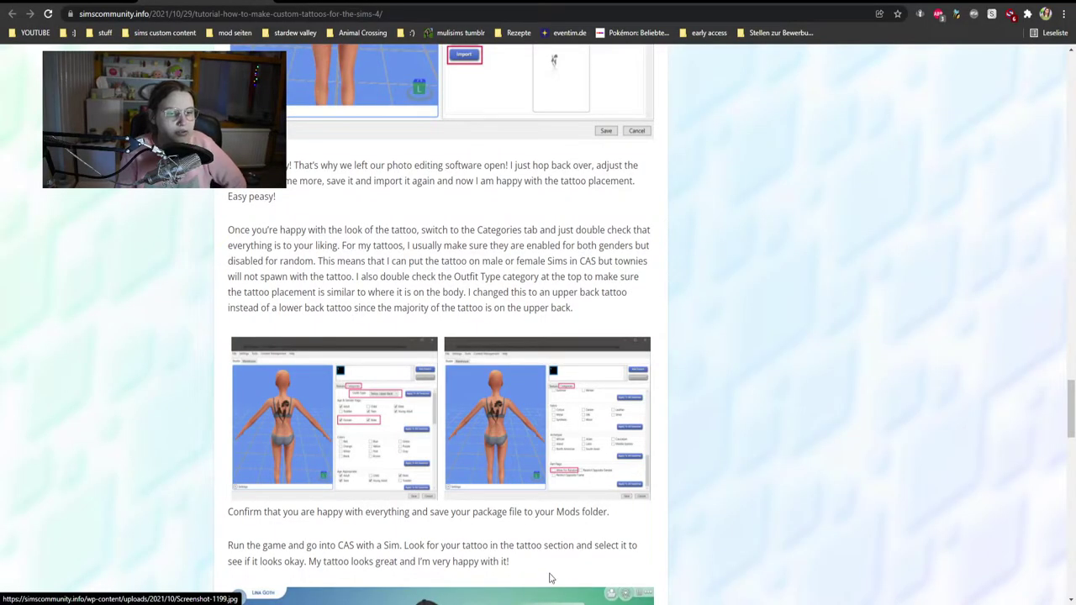
Return to Sims 4 Studio and set the tattoo's outfit type to Tattoo, Oberarm (rechts) and its colour to Schwarz.
left_click(550, 602)
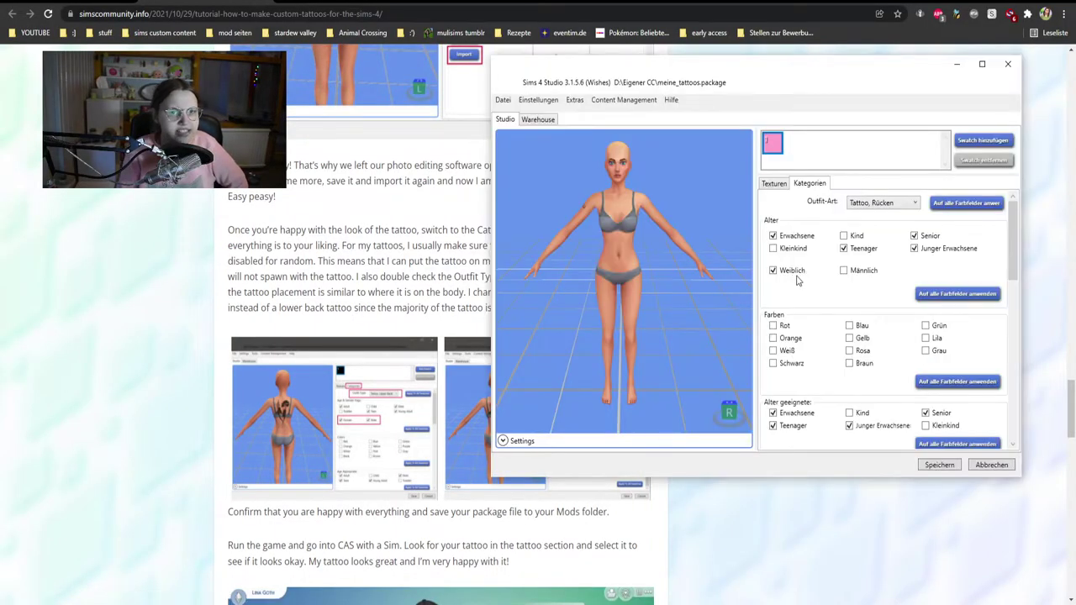
left_click(896, 206)
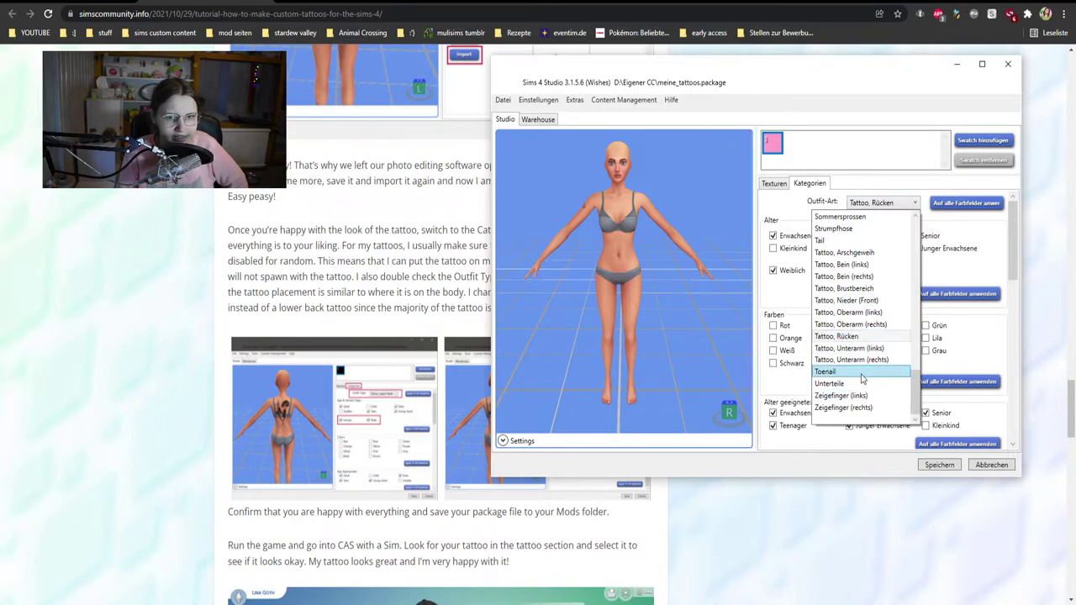
left_click(869, 332)
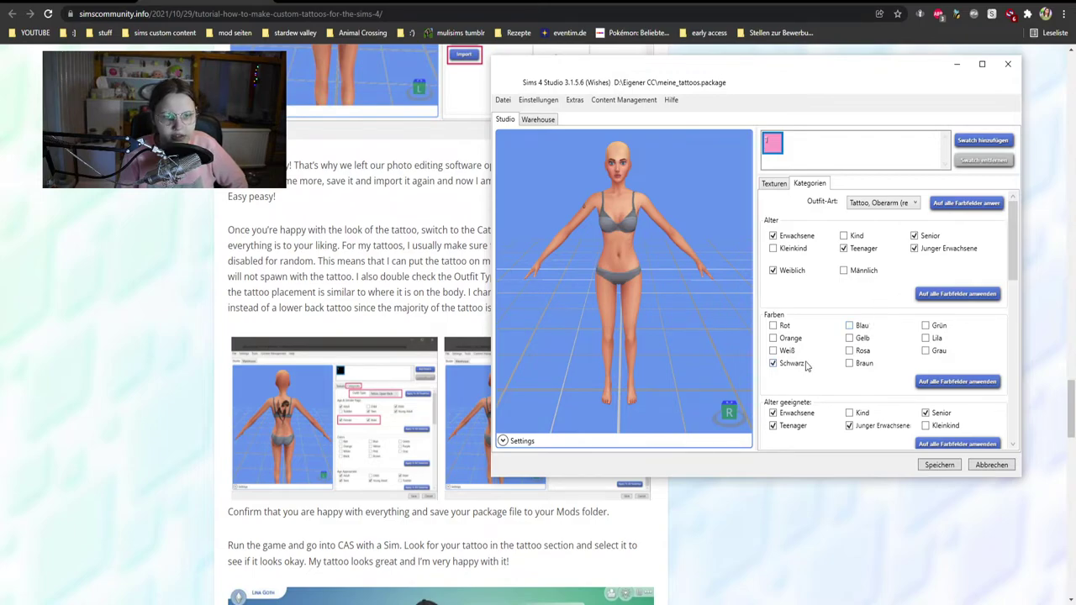
Review the remaining category settings, disable the flag allowing the tattoo in random outfits and save the package.
scroll(827, 373, "down", 2)
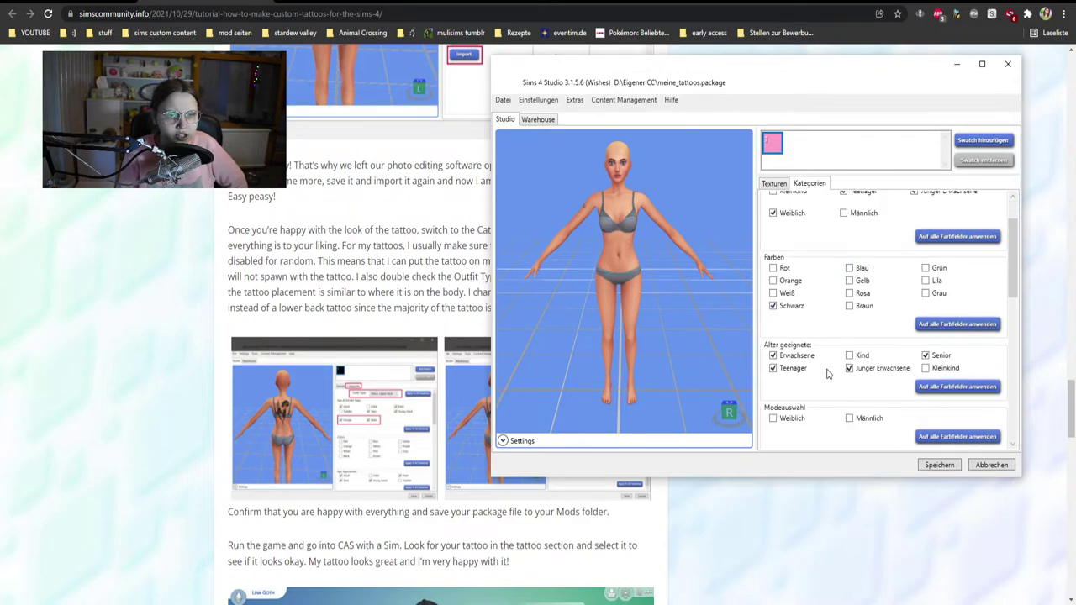
scroll(827, 374, "down", 1)
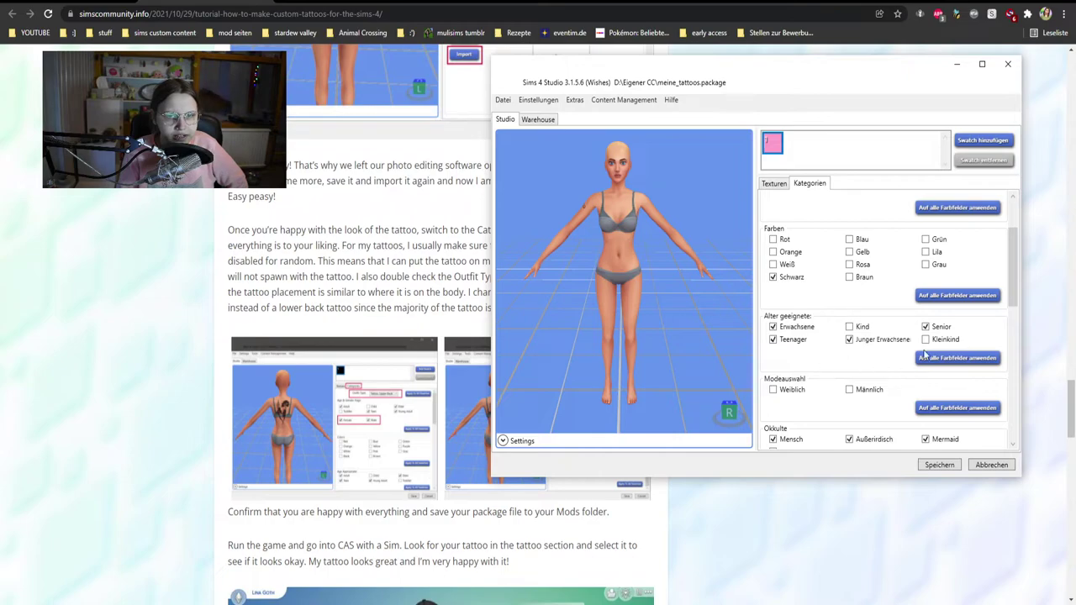
scroll(834, 350, "down", 2)
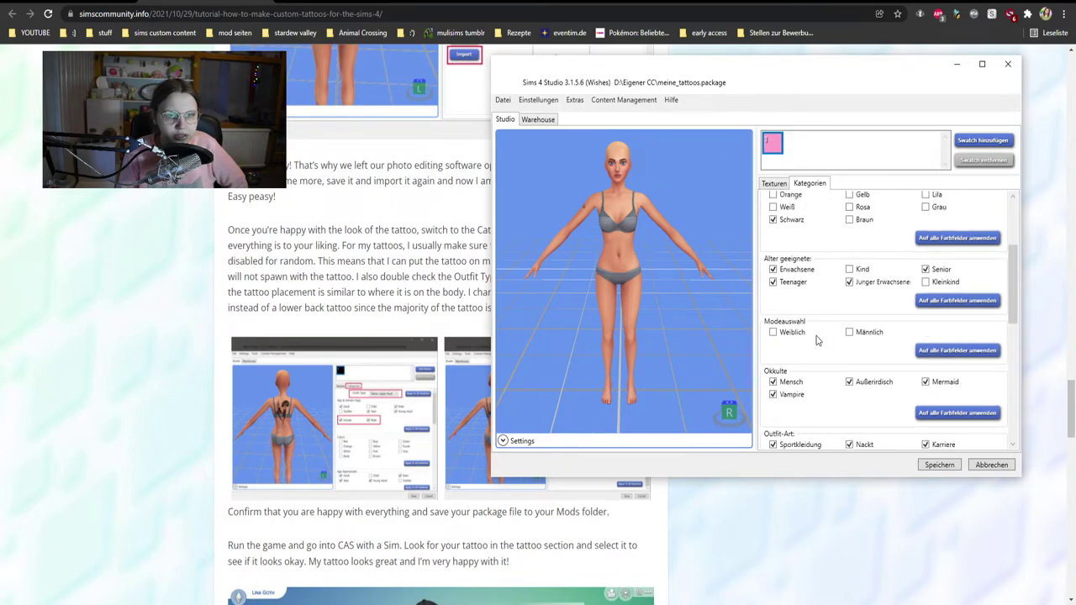
scroll(817, 341, "down", 2)
scroll(836, 344, "down", 4)
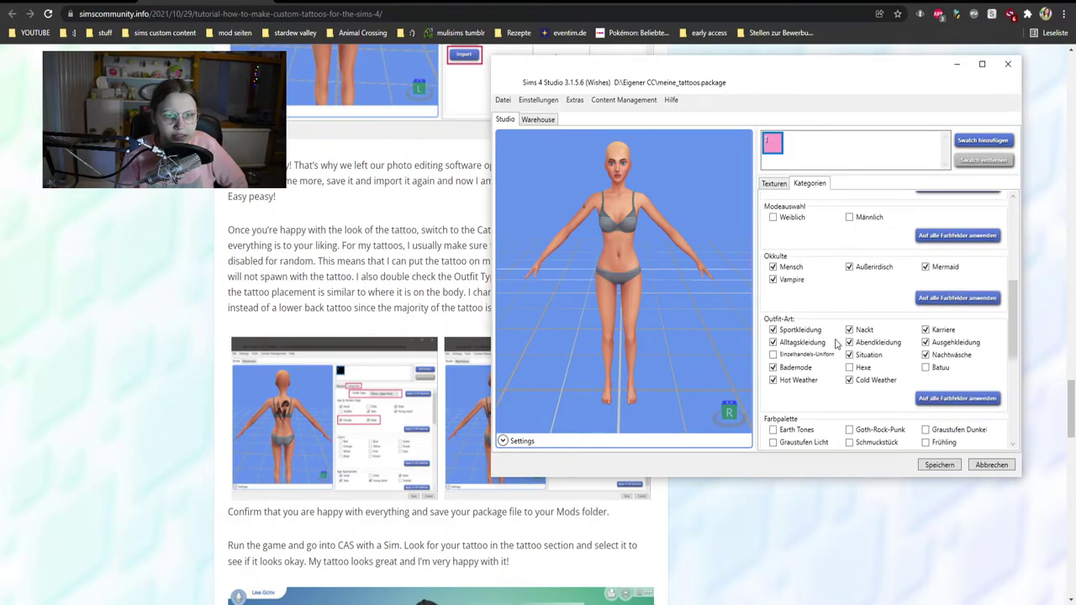
scroll(836, 344, "up", 8)
scroll(842, 360, "down", 7)
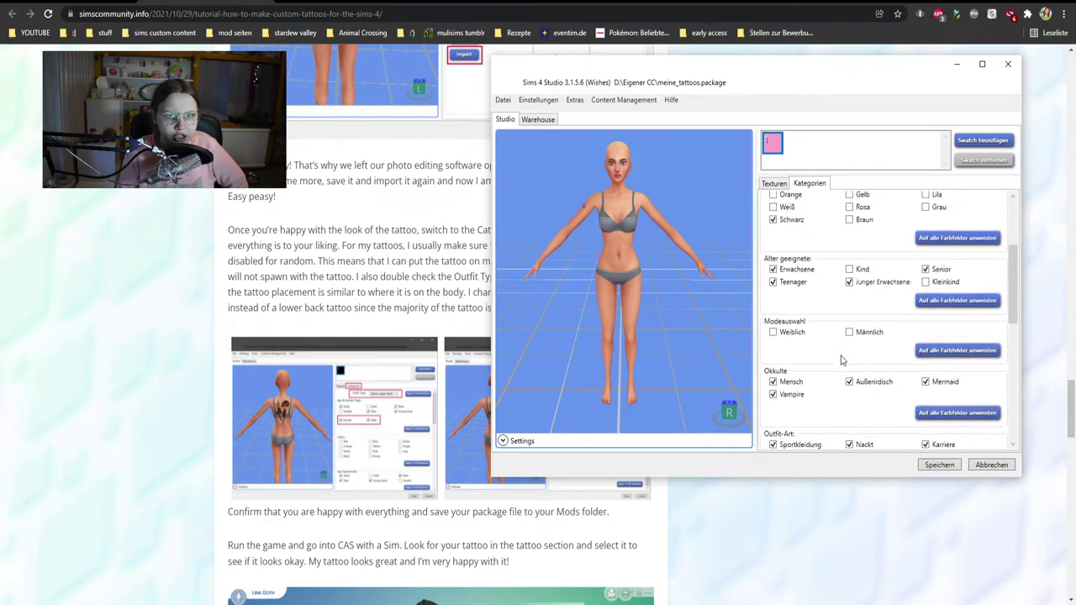
scroll(840, 360, "down", 2)
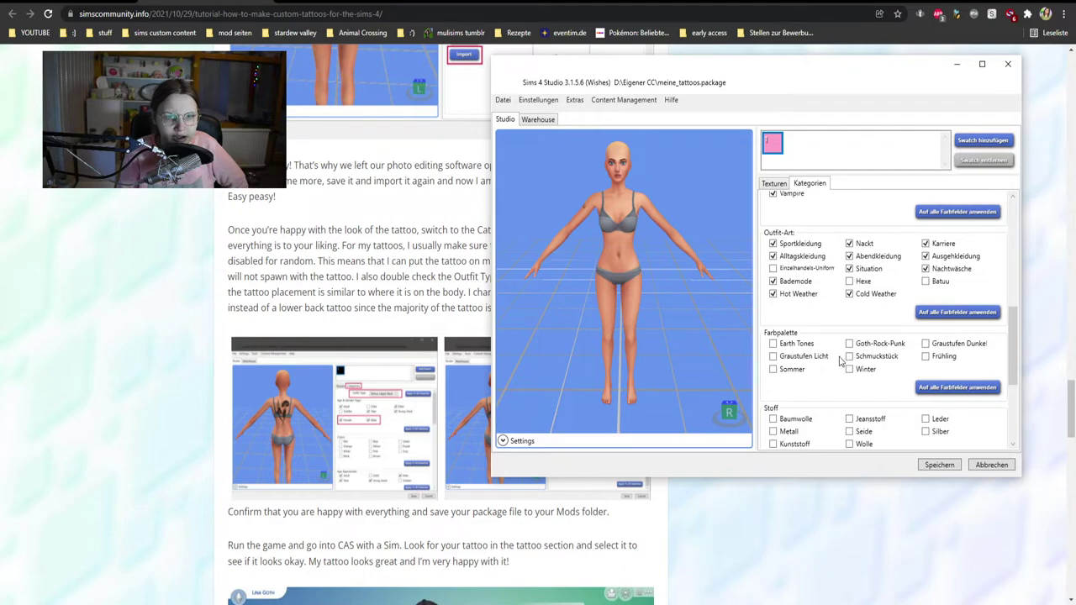
scroll(840, 360, "down", 6)
left_click(838, 400)
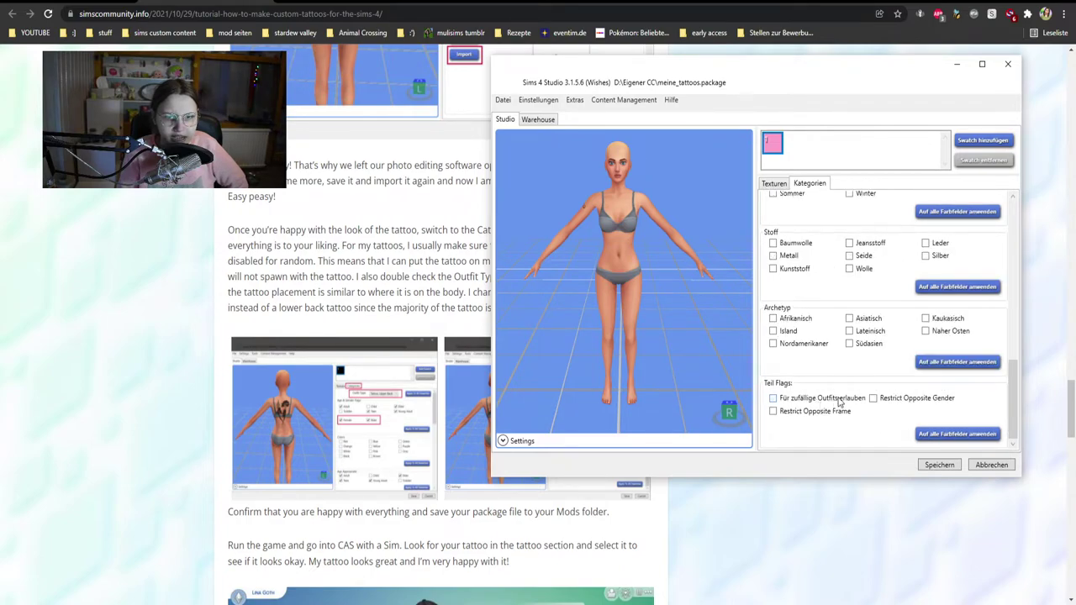
left_click(937, 466)
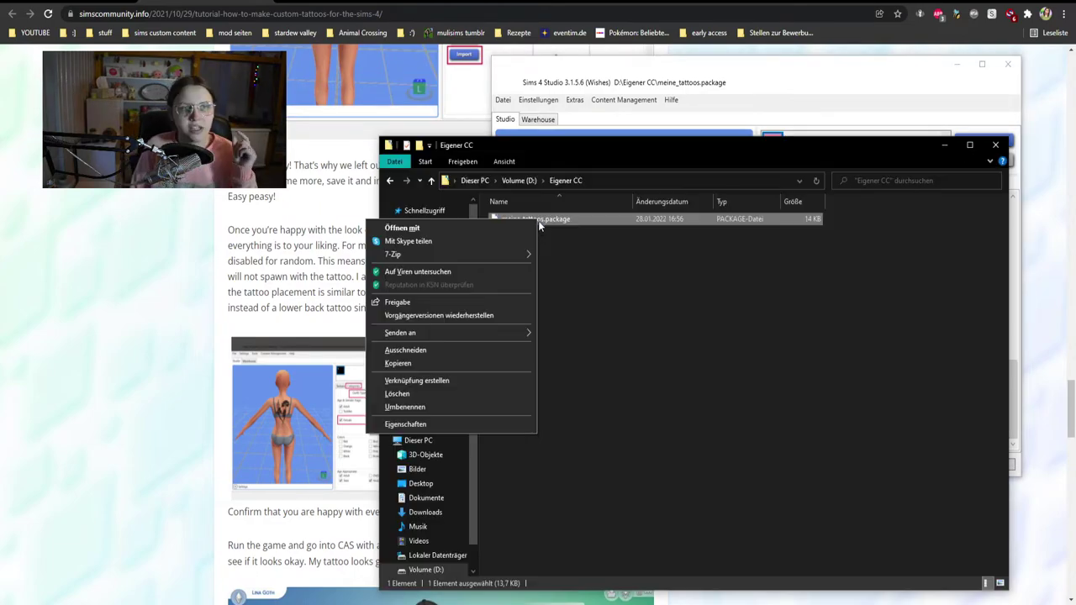
Copy meine_tattoos.package from the Eigener CC folder into the Sims 4 Mods folder and move it into the _CC und Posen subfolder.
left_click(397, 363)
left_click(417, 282)
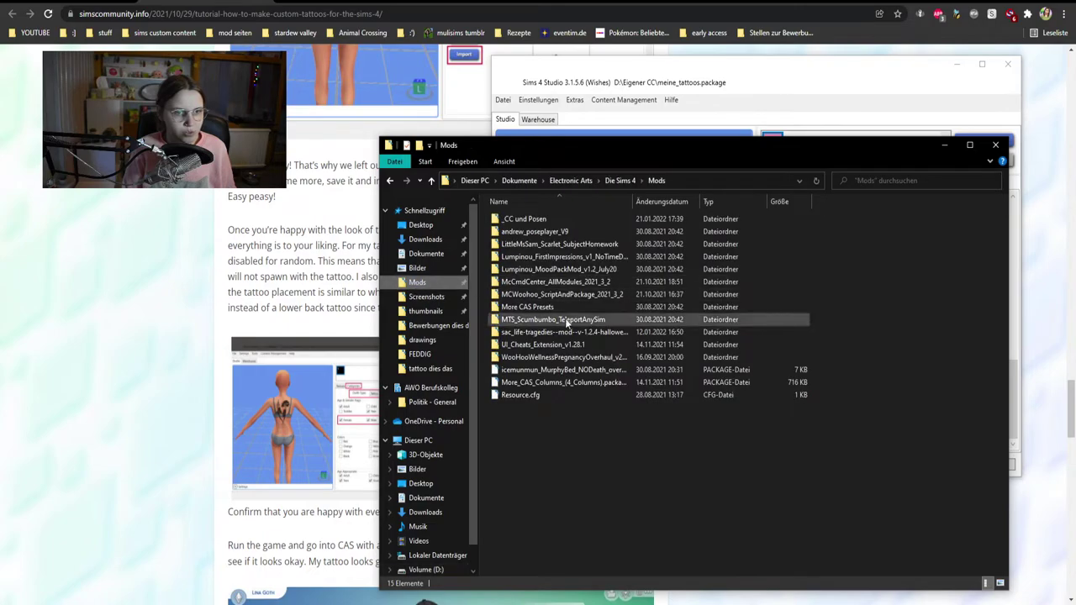
right_click(582, 494)
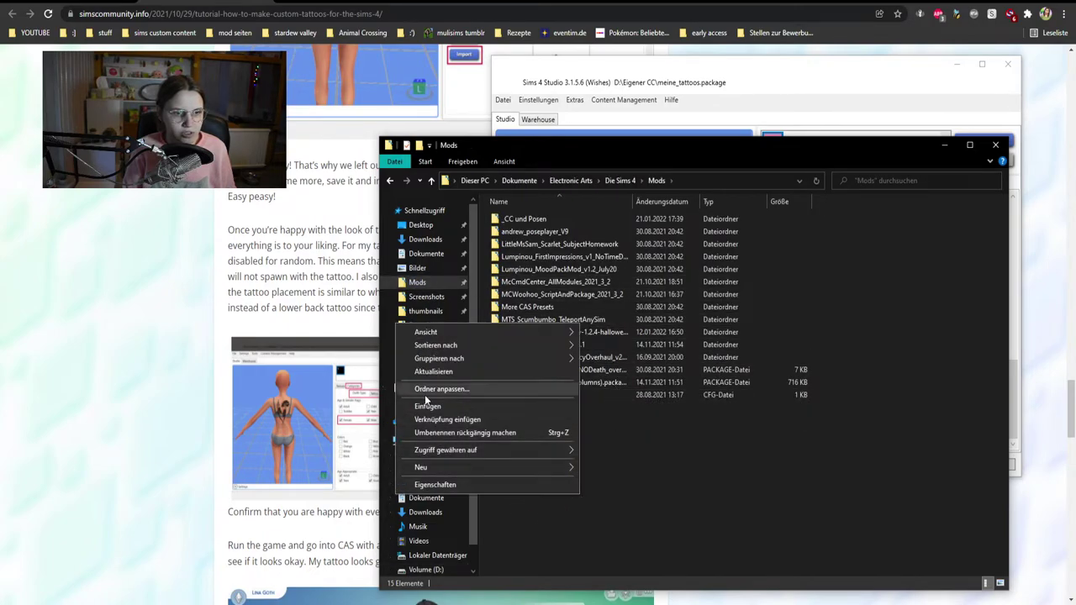
left_click(446, 408)
left_click_drag(538, 385, 542, 219)
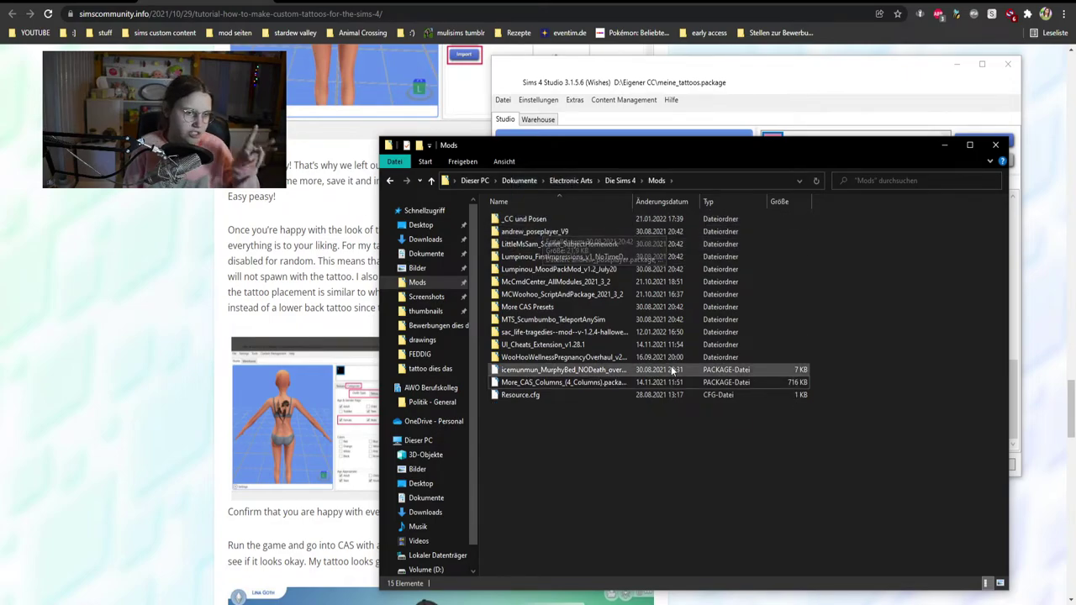
left_click(996, 146)
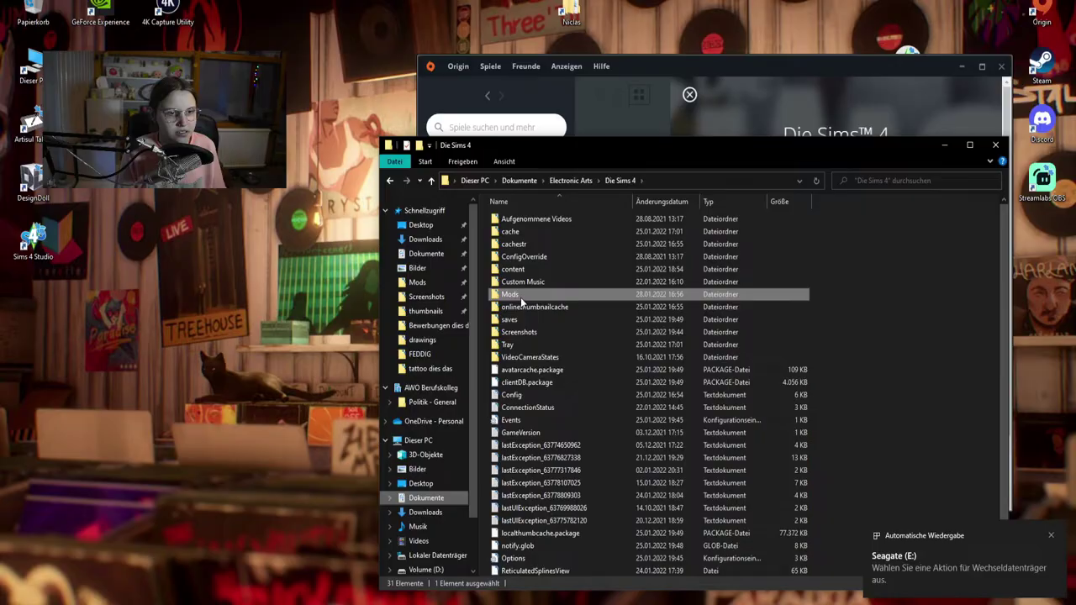
Select the Mods, saves and Tray folders for backup and delete their older copies from Latest Sims 4 Backup on Seagate (E:).
left_click(527, 320, "ctrl")
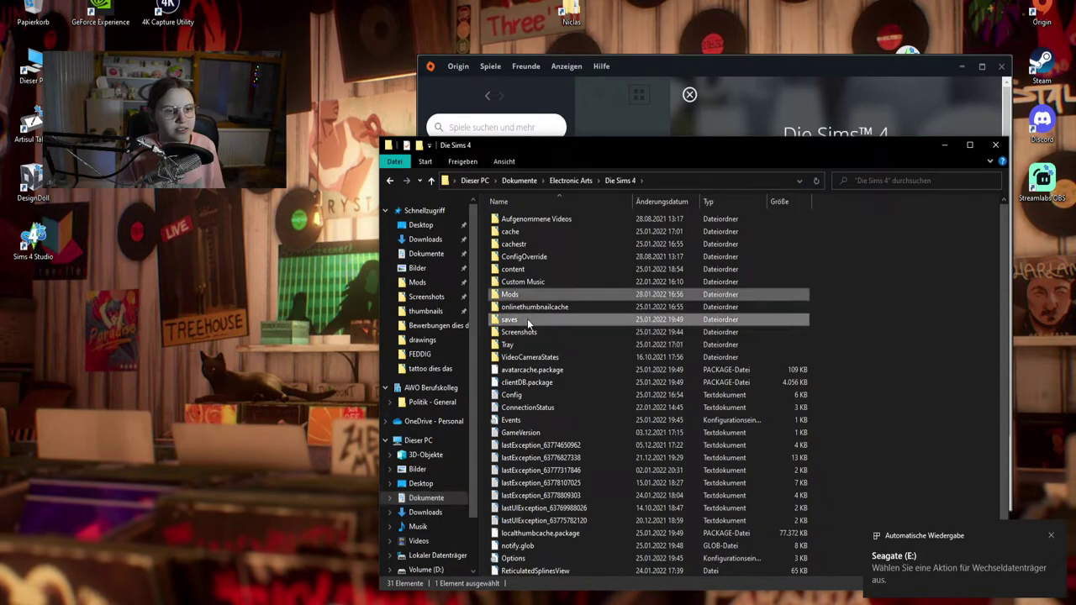
left_click(528, 345, "ctrl")
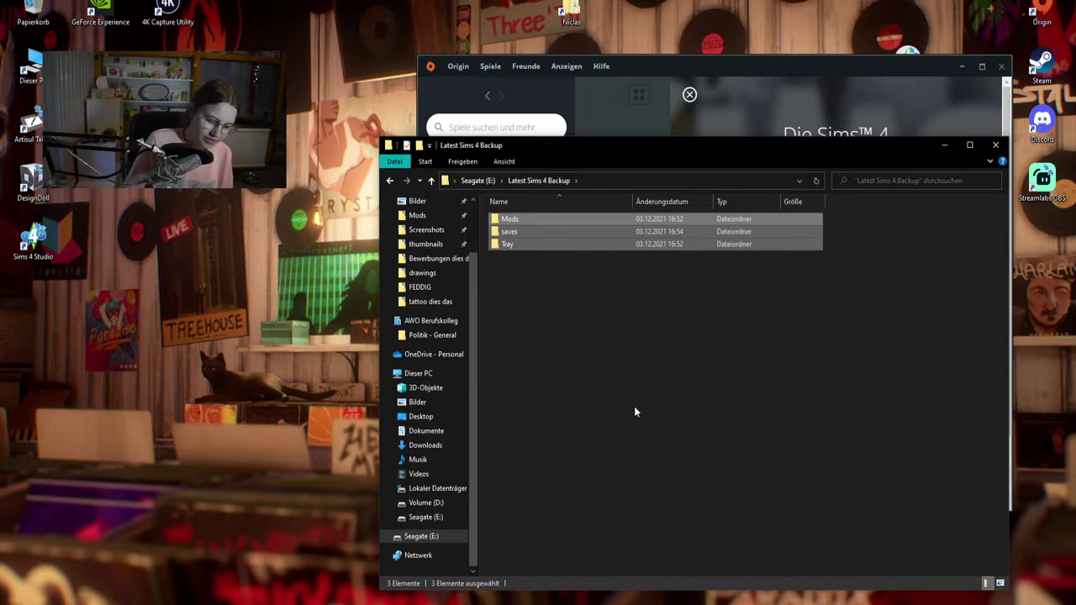
key("Delete")
key("Return")
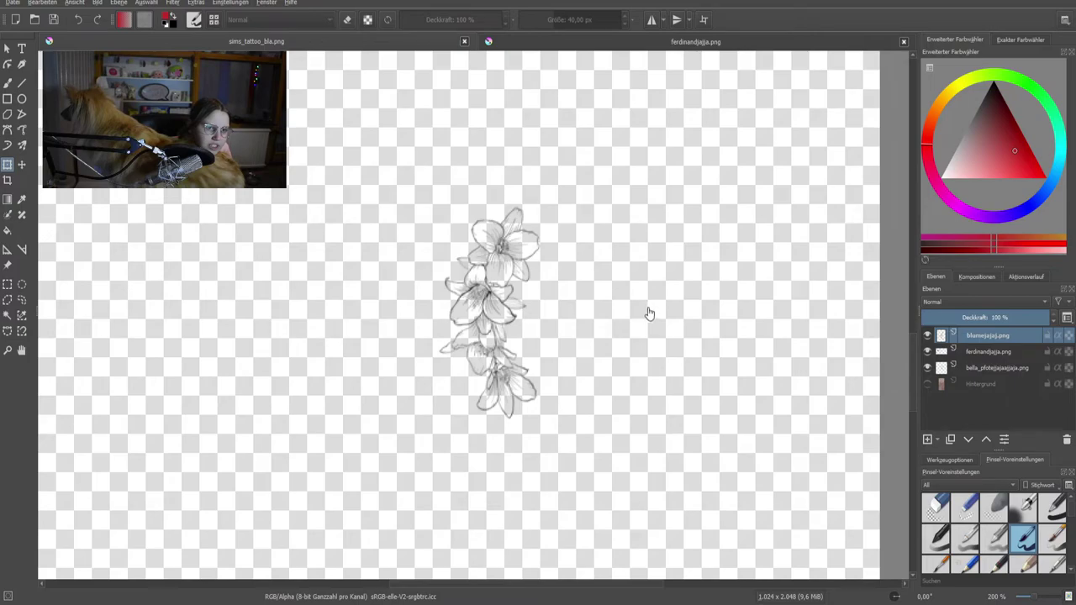
Lock the flower layer's transparency and paint over the flower drawing with a black brush to darken its lines.
scroll(600, 365, "up", 2)
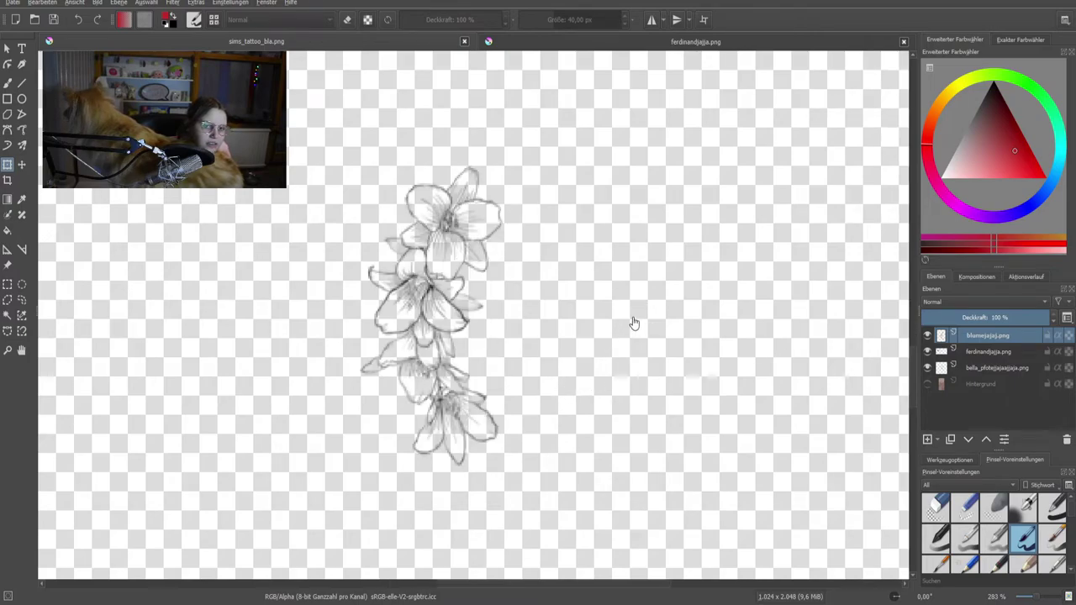
left_click_drag(1012, 144, 980, 22)
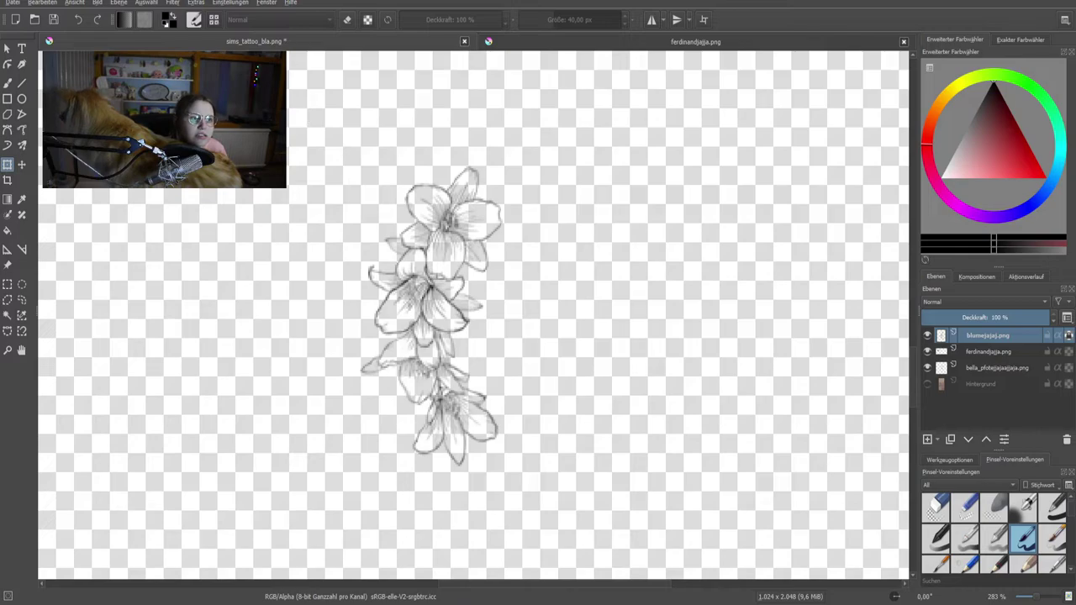
left_click(9, 84)
mouse_move(433, 237)
left_mouse_down()
mouse_move(370, 294)
mouse_move(442, 332)
mouse_move(353, 230)
left_mouse_up()
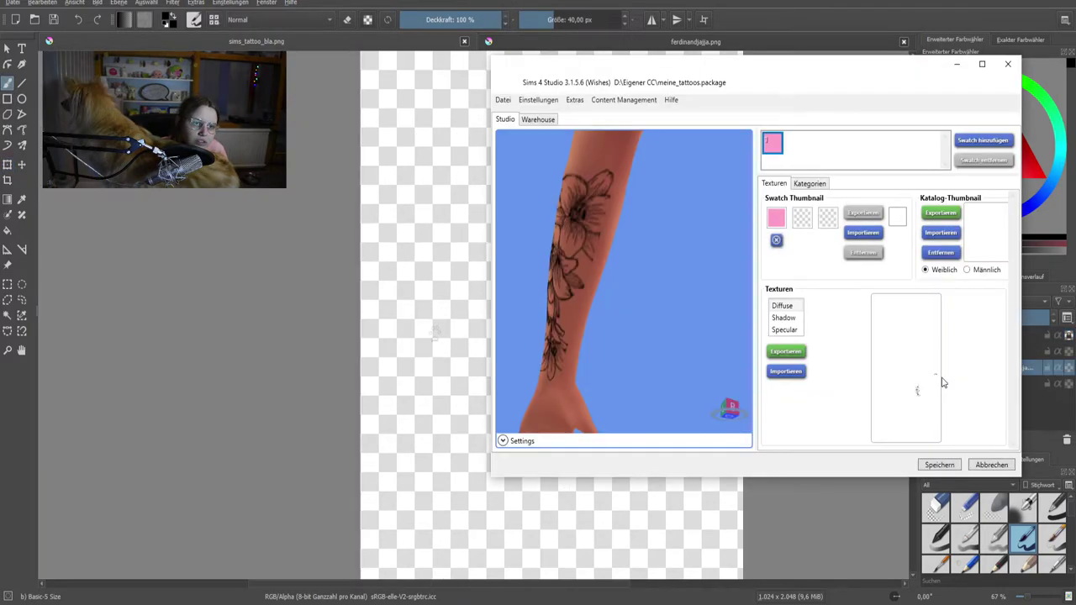
Check the flower tattoo on the forearm model in Sims 4 Studio, and hide the Hintergrund layer in Krita.
left_click_drag(580, 305, 610, 217)
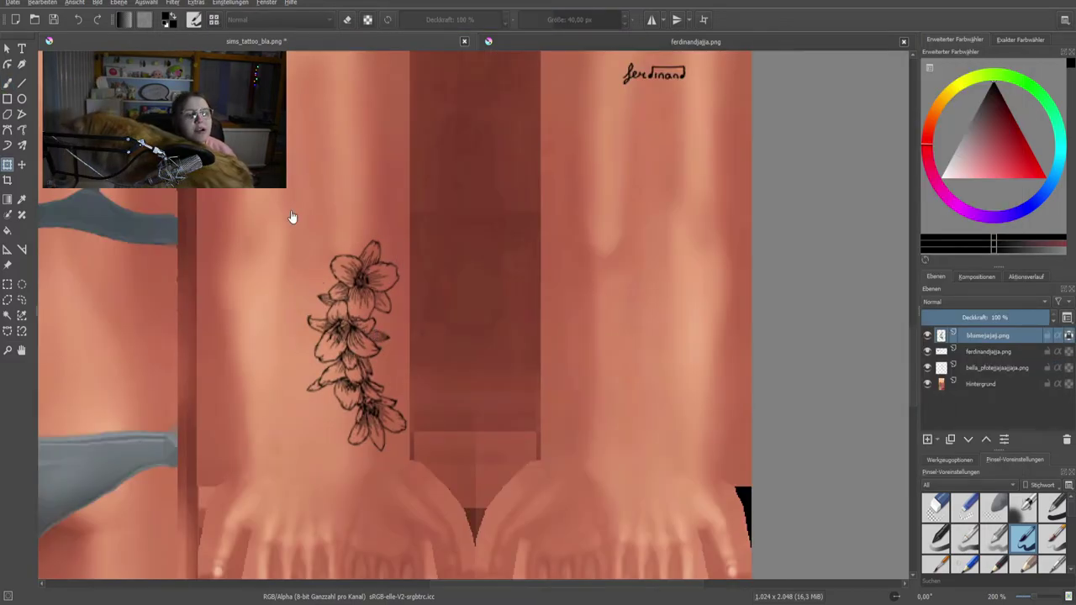
left_click(927, 384)
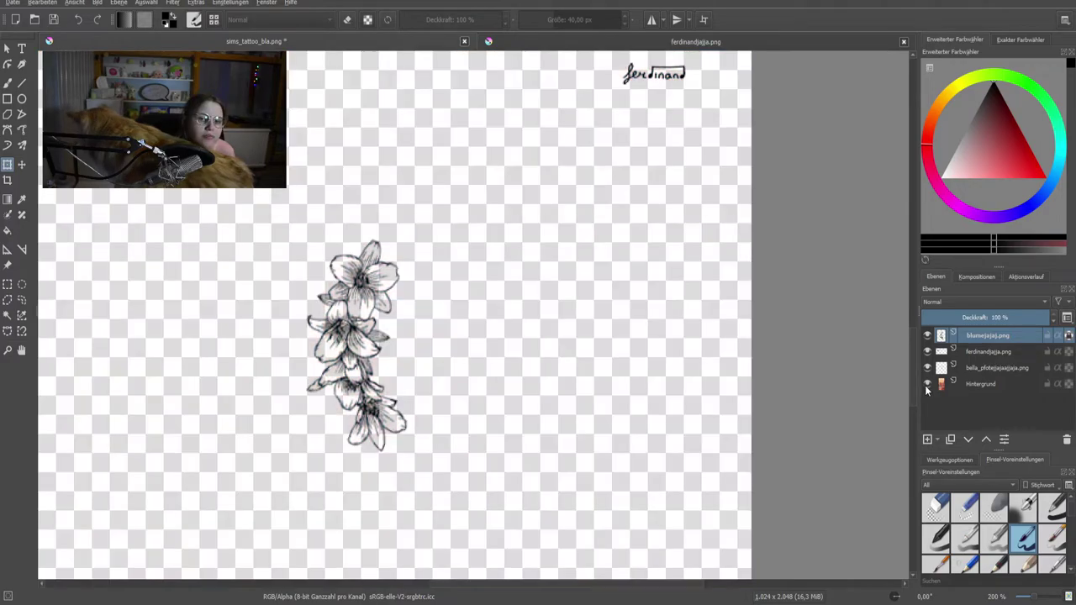
scroll(355, 241, "down", 5, "ctrl")
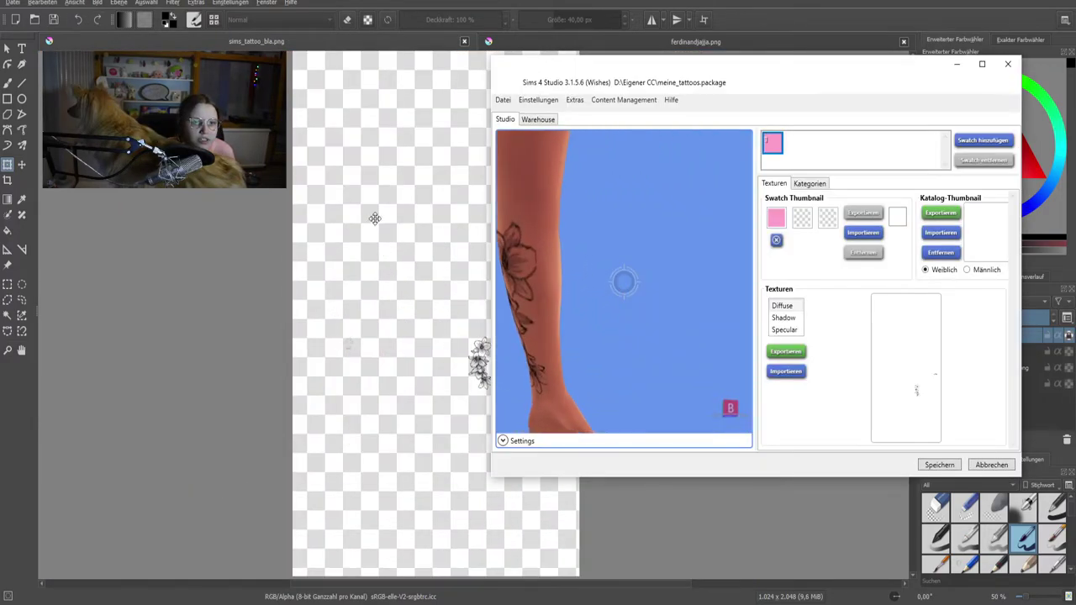
Return to Sims 4 Studio and inspect the tattoos on the model from the forearm to the whole body.
left_click_drag(372, 216, 600, 233)
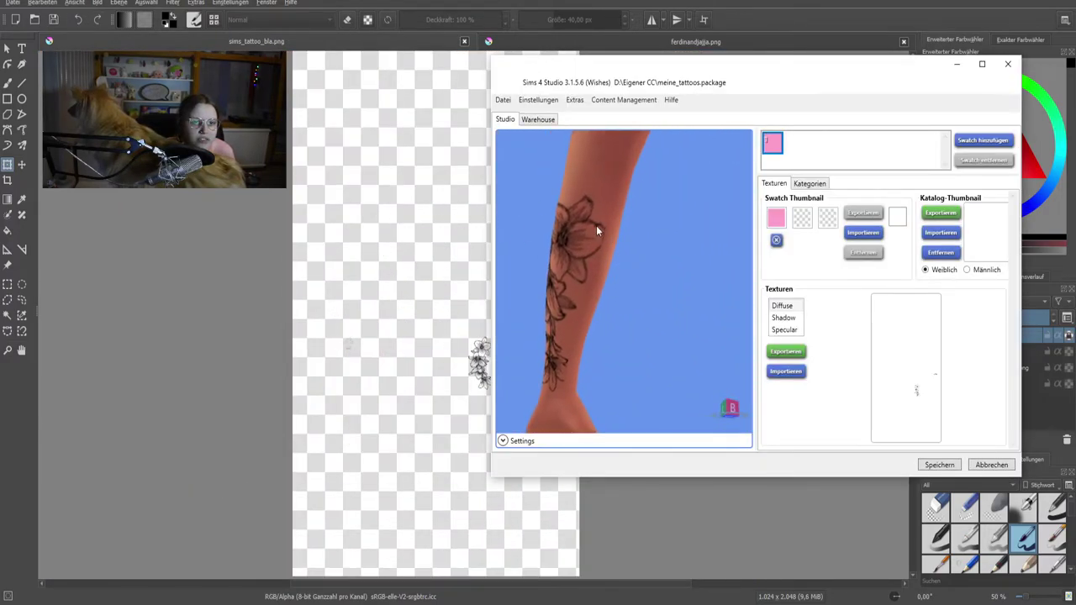
right_click_drag(602, 233, 765, 184)
right_click_drag(546, 277, 664, 195)
right_click_drag(616, 278, 652, 296)
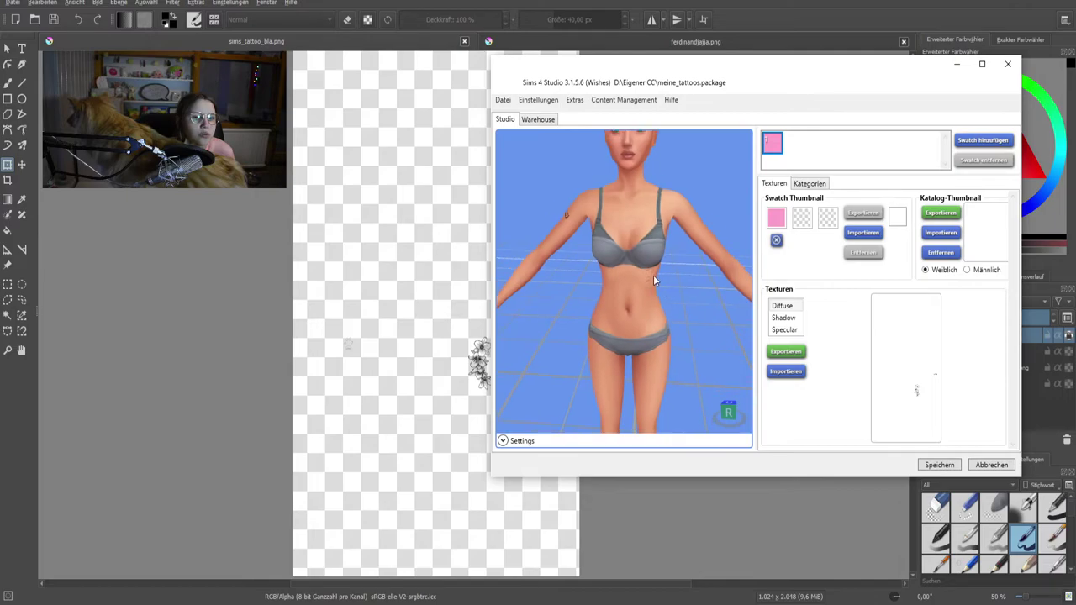
left_click(579, 335)
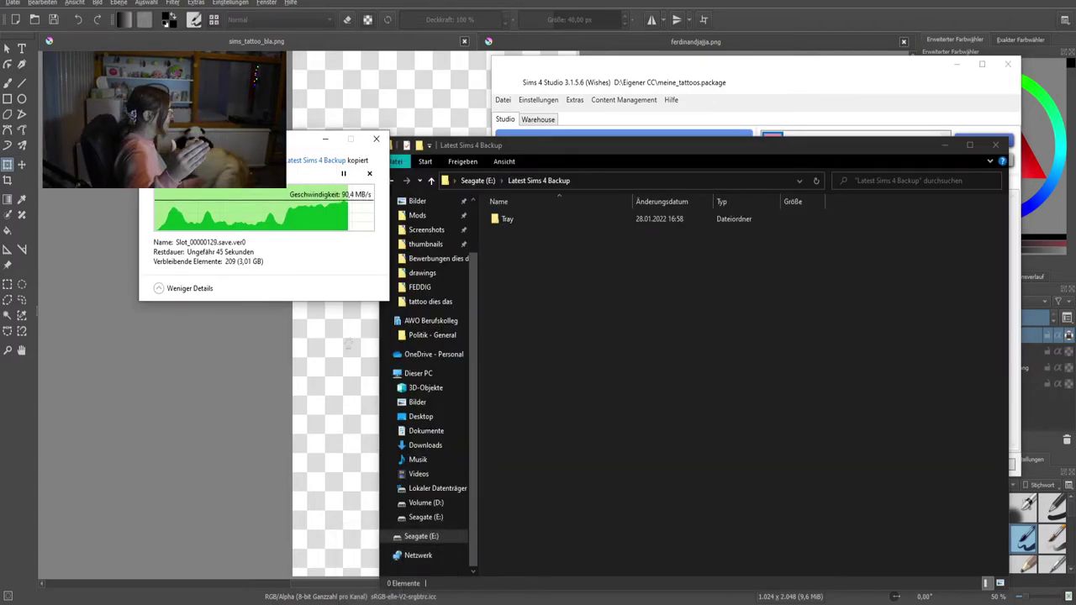
Go back to the Die Sims 4 folder in File Explorer and move its Mods folder to the desktop.
key("alt+Left")
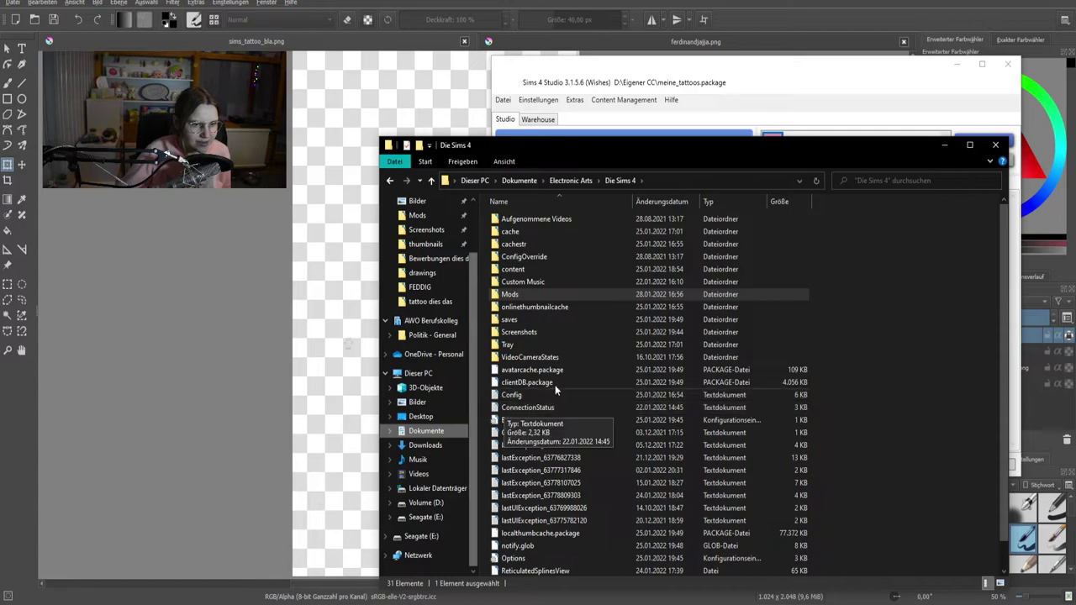
left_click(599, 295)
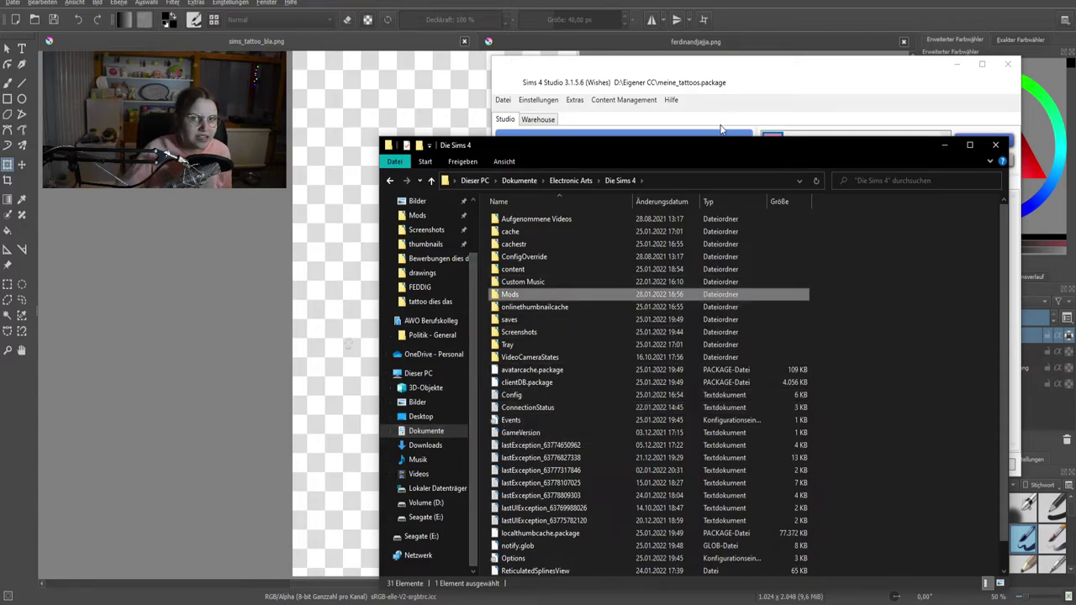
left_click(348, 344)
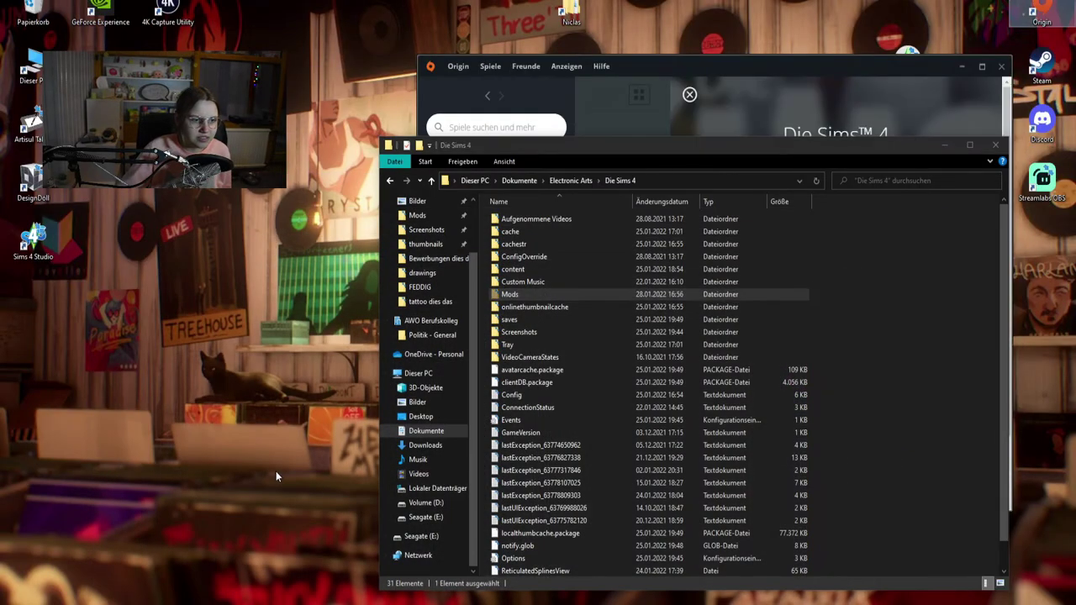
right_click(275, 471)
left_click(208, 366)
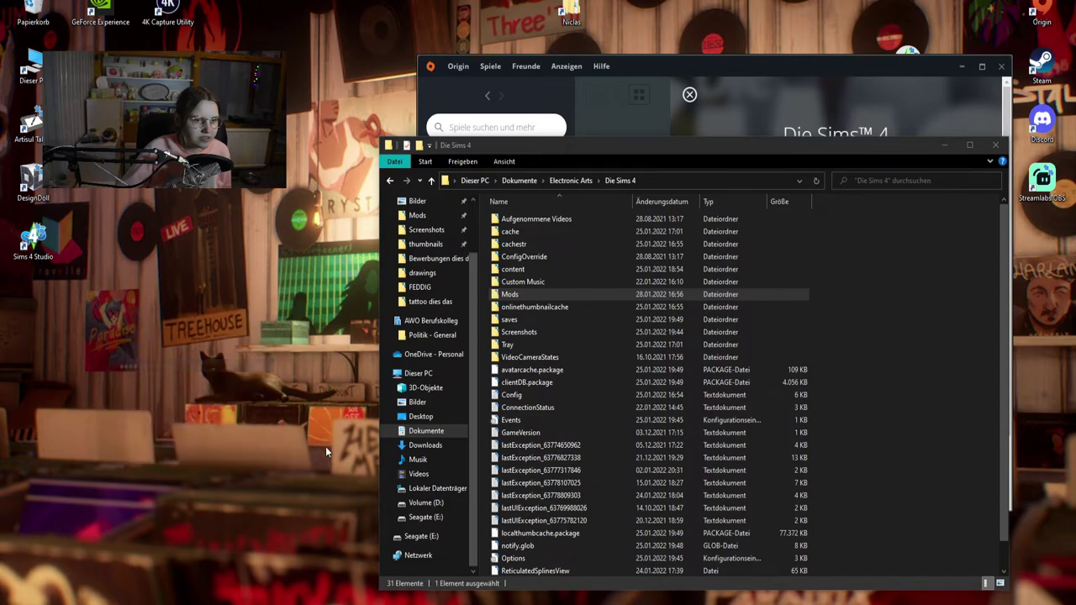
Switch to Origin and launch Die Sims 4 from the game library.
double_click(647, 293)
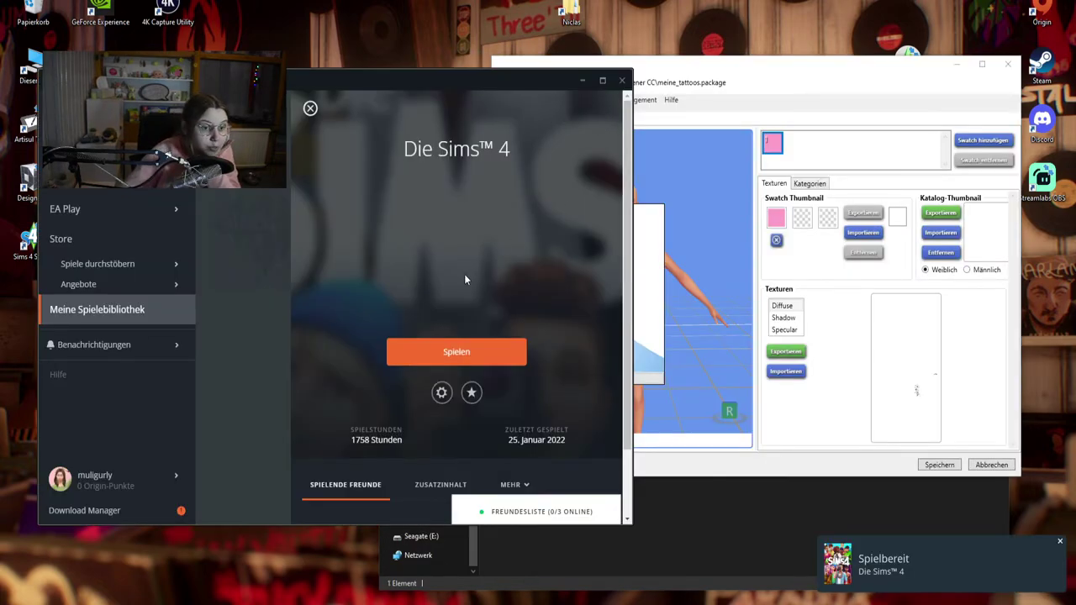
left_click(459, 353)
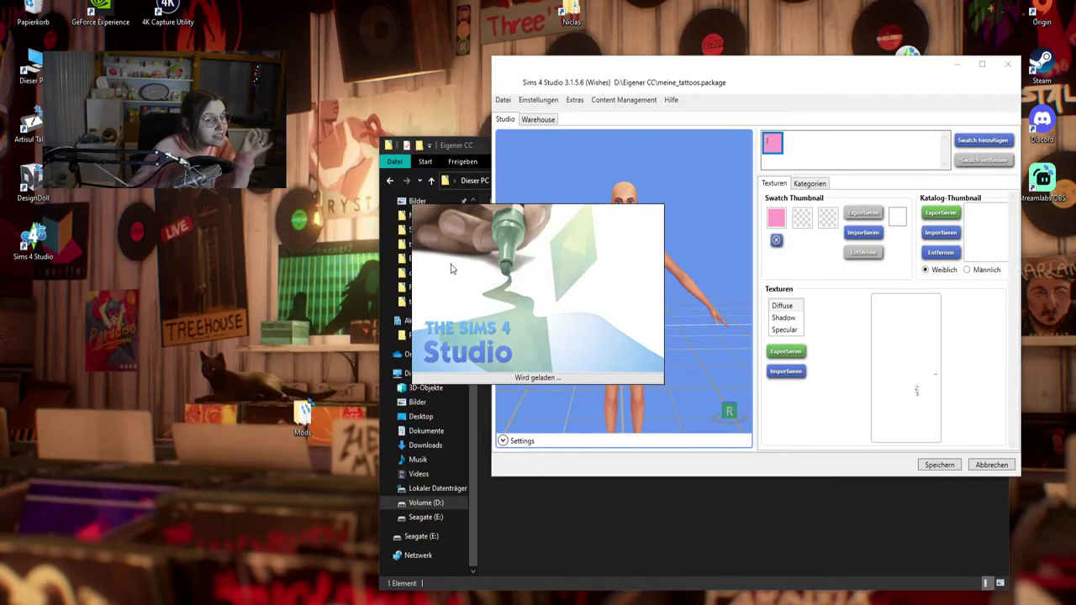